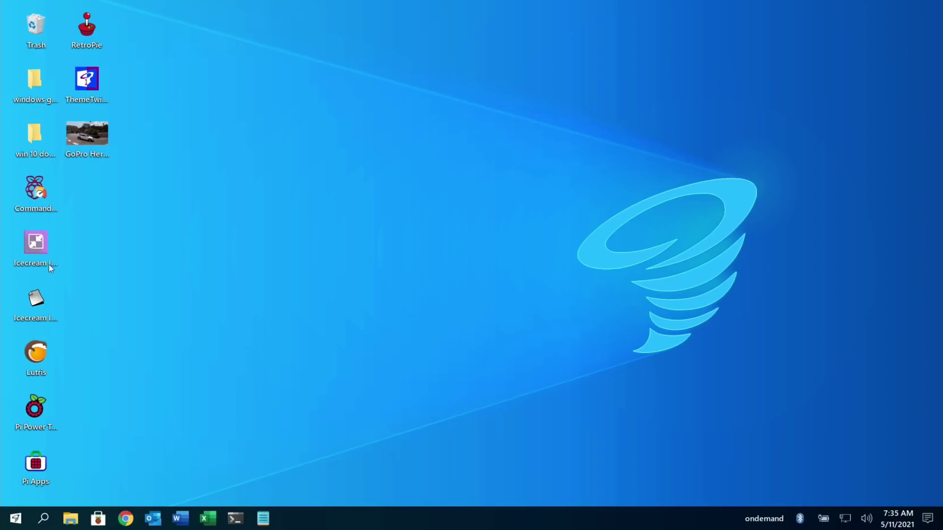
Locate the win 10 downloads folder icon on the Twister OS desktop.
mouse_move(36, 254)
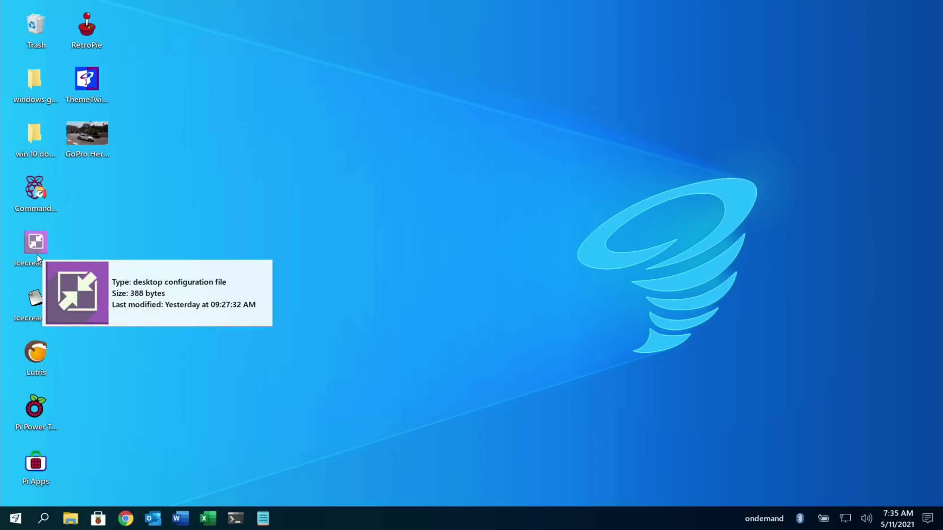
Open win 10 downloads, move its File Manager window right, and select the Streamlabs installer.
double_click(38, 134)
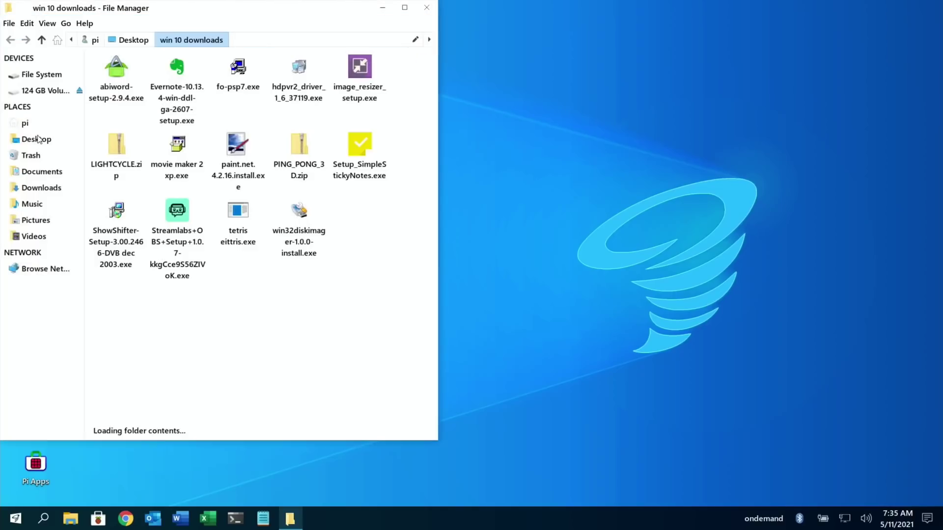
left_click_drag(172, 9, 658, 27)
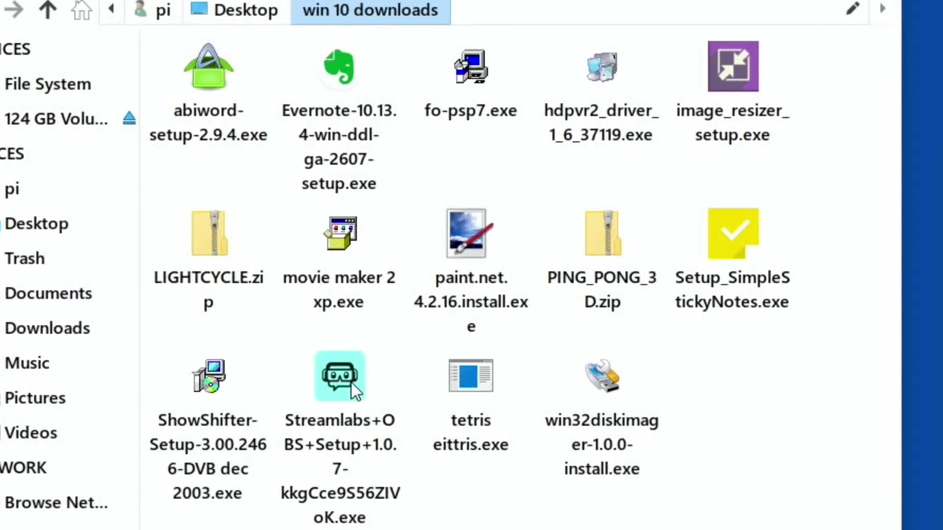
left_click(352, 386)
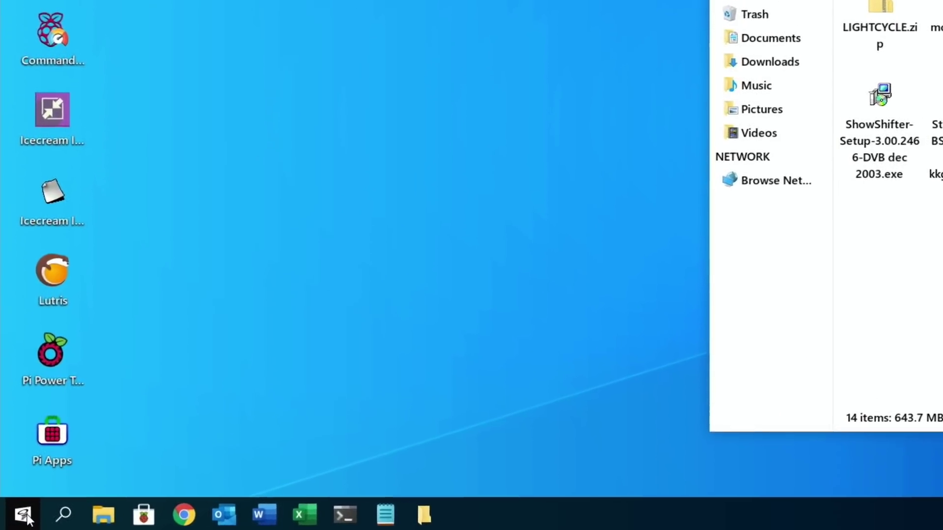
Search 'wine' in the Start menu, launch Wine Desktop and reposition its window.
left_click(17, 519)
type("wine")
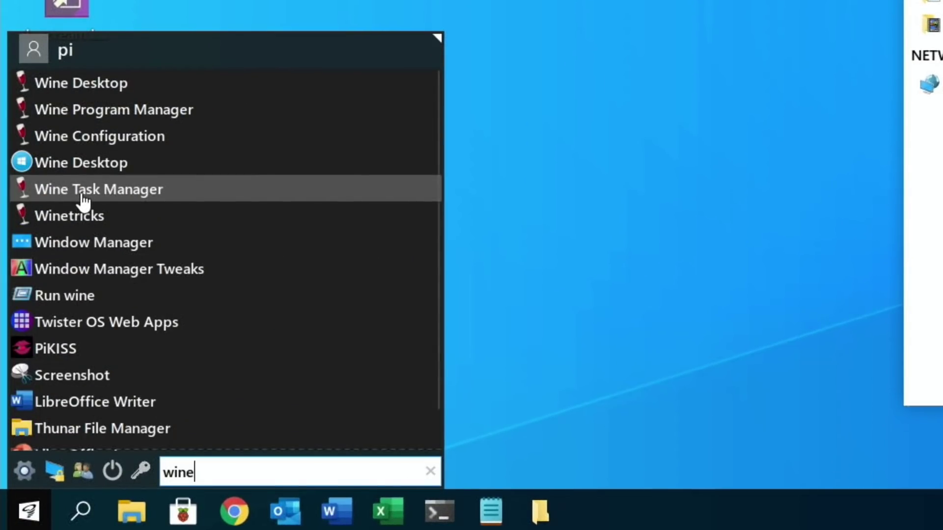
left_click(83, 84)
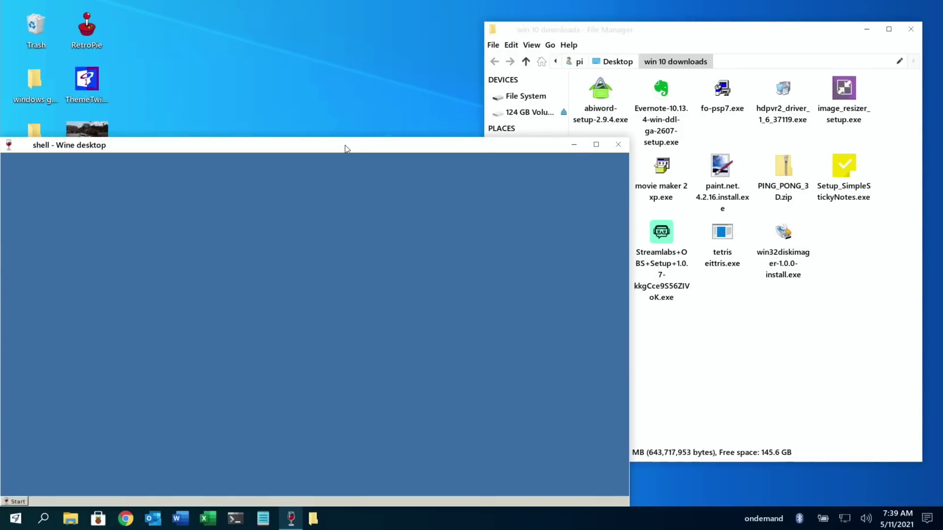
left_click_drag(344, 145, 485, 88)
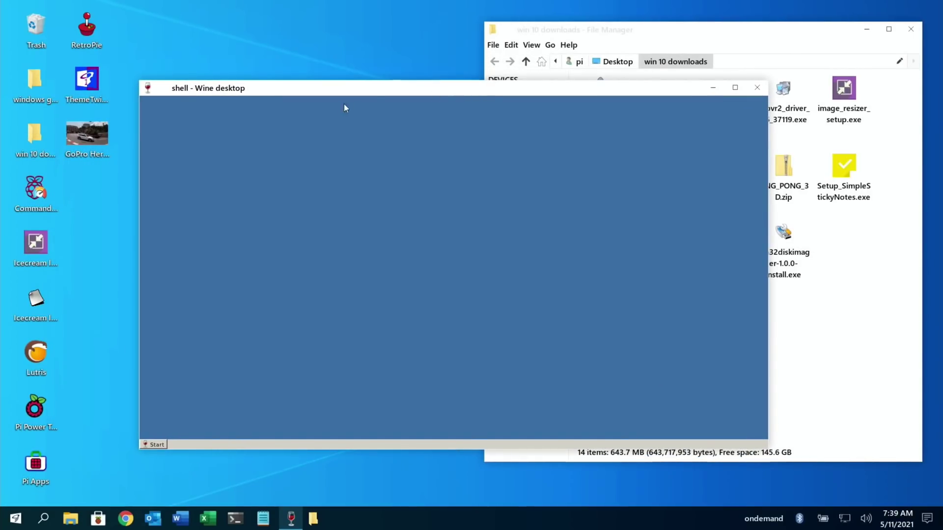
Open Control Panel's Add/Remove Programs from the Wine desktop's Start menu.
left_click(153, 444)
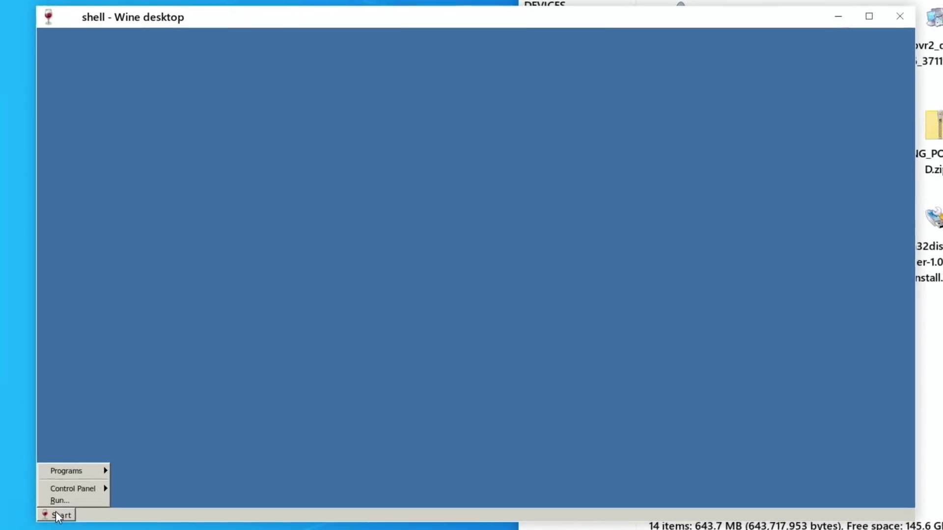
mouse_move(67, 470)
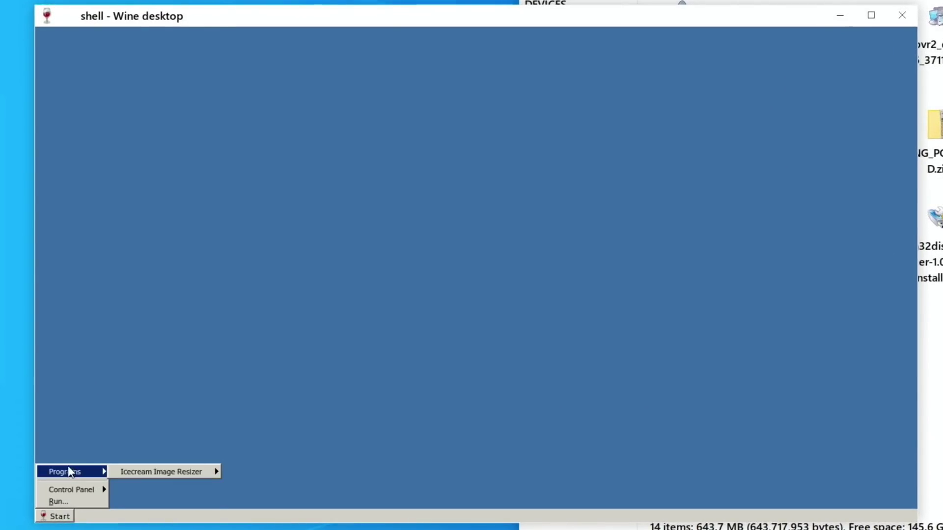
mouse_move(132, 474)
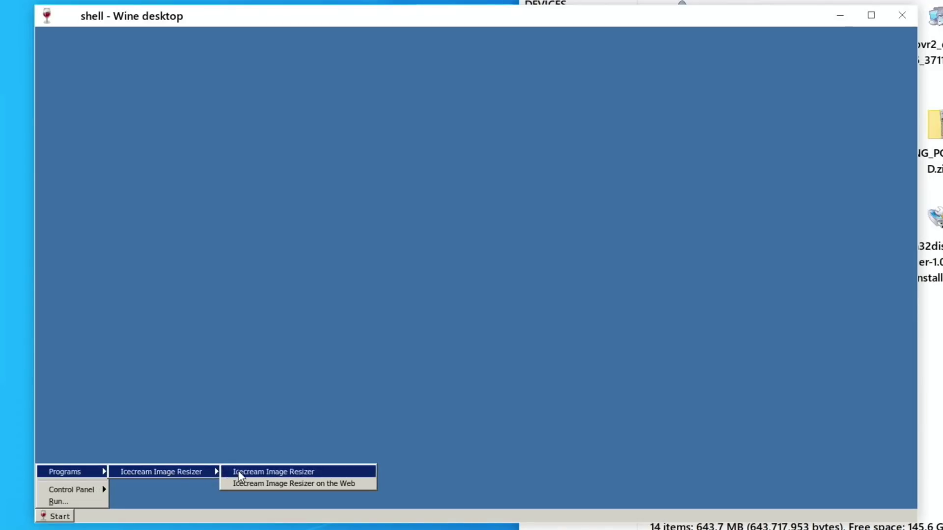
mouse_move(88, 489)
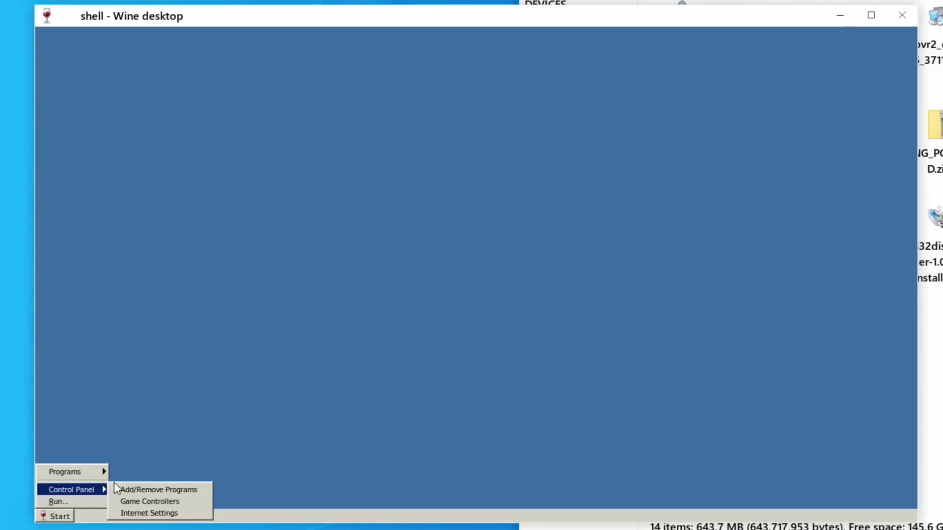
left_click(139, 489)
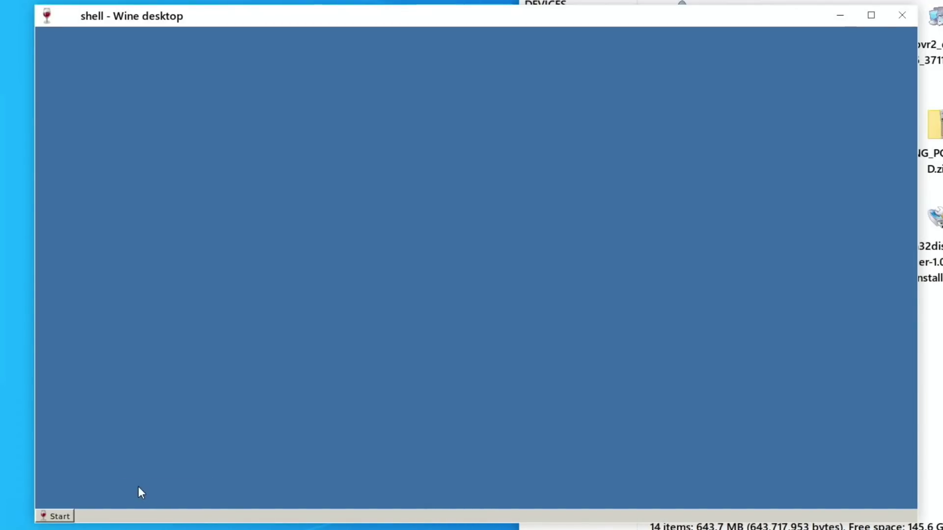
Choose Install, browse up to Desktop > win 10 downloads, and run abiword-setup-2.9.4.exe.
left_click(323, 101)
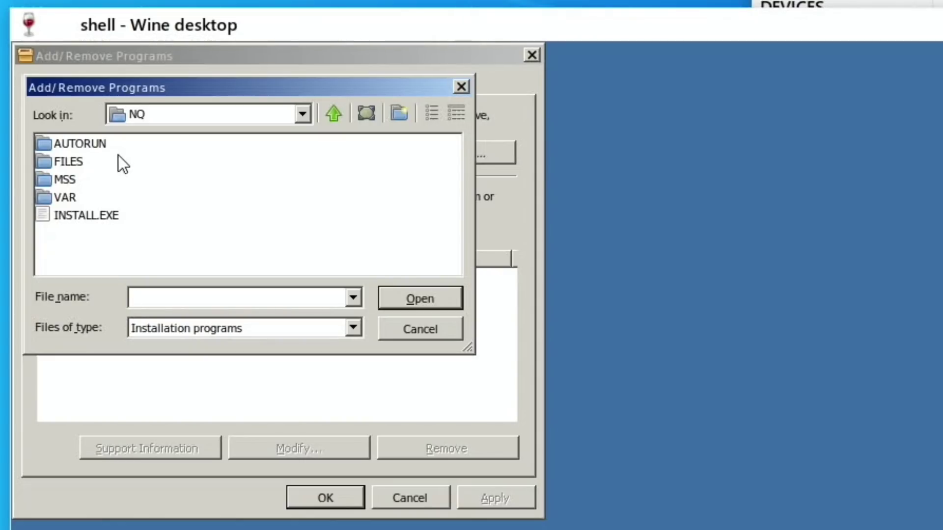
left_click(333, 113)
left_click(333, 113)
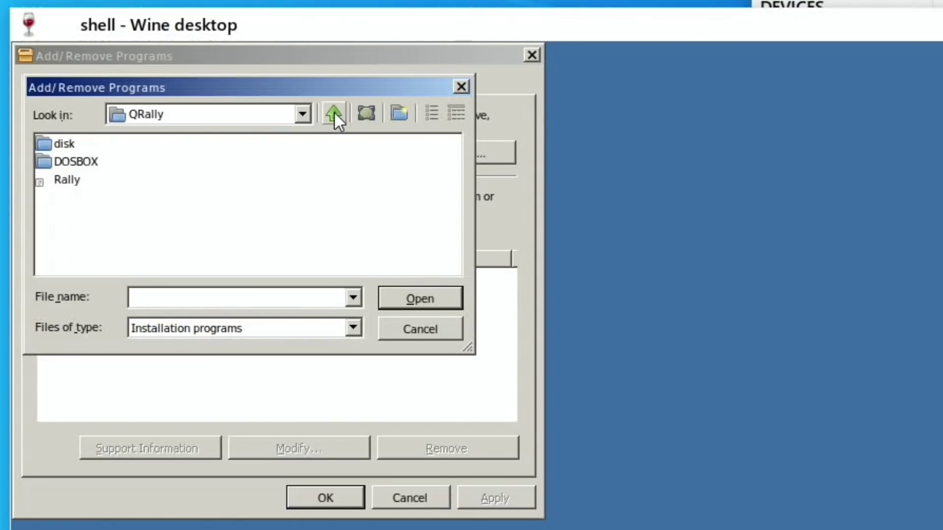
left_click(334, 113)
left_click(333, 113)
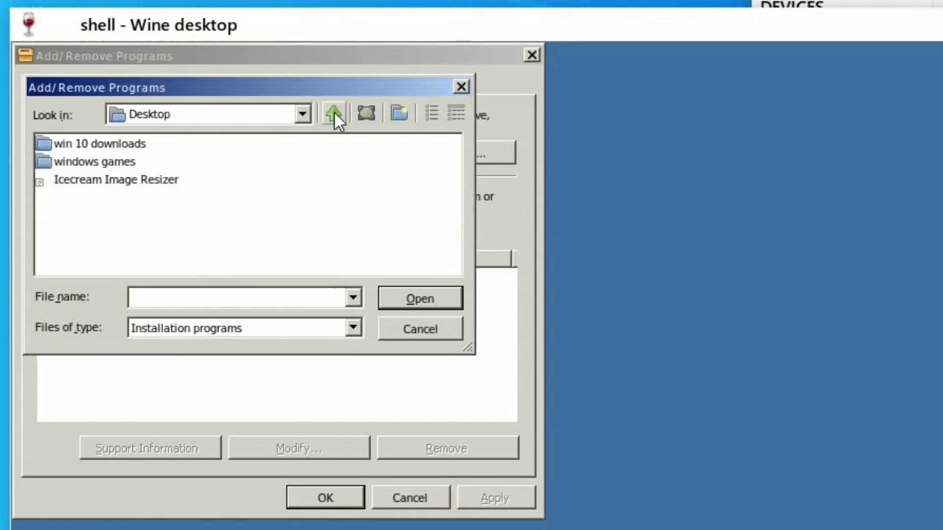
double_click(113, 144)
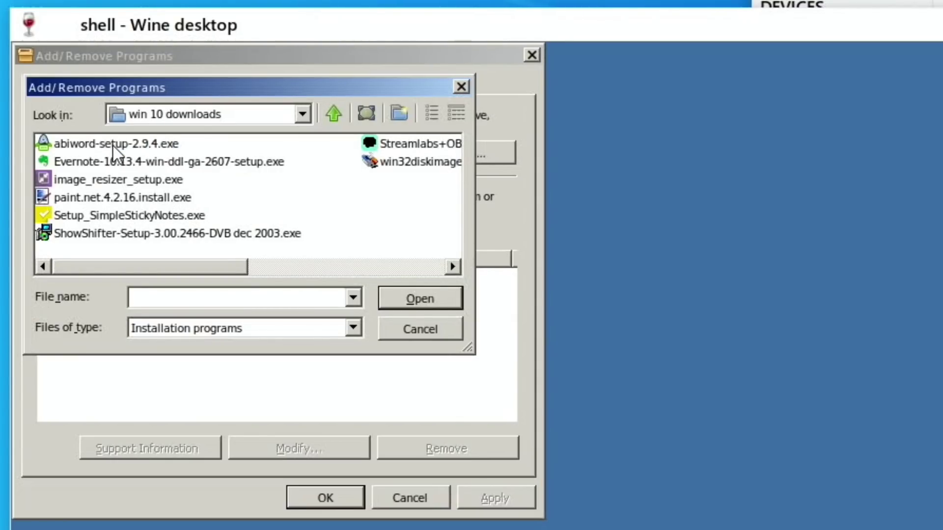
left_click(70, 143)
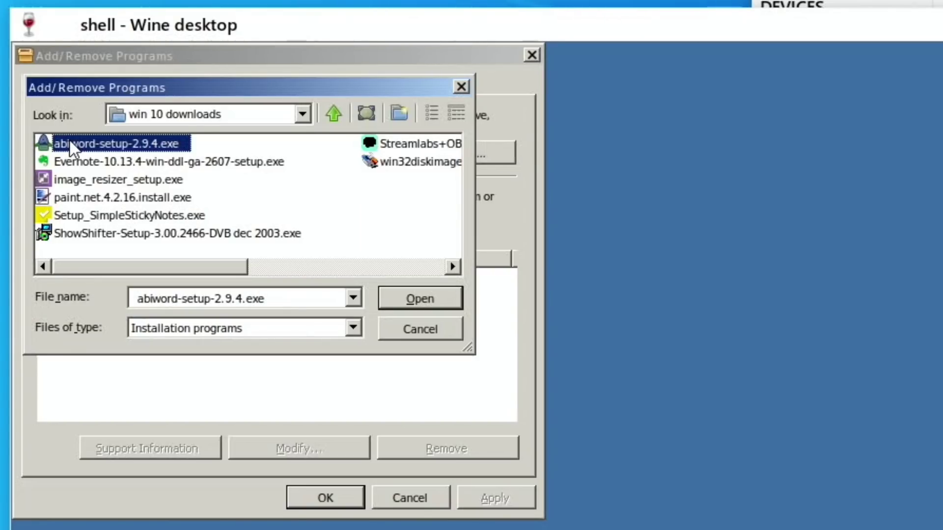
left_click(406, 297)
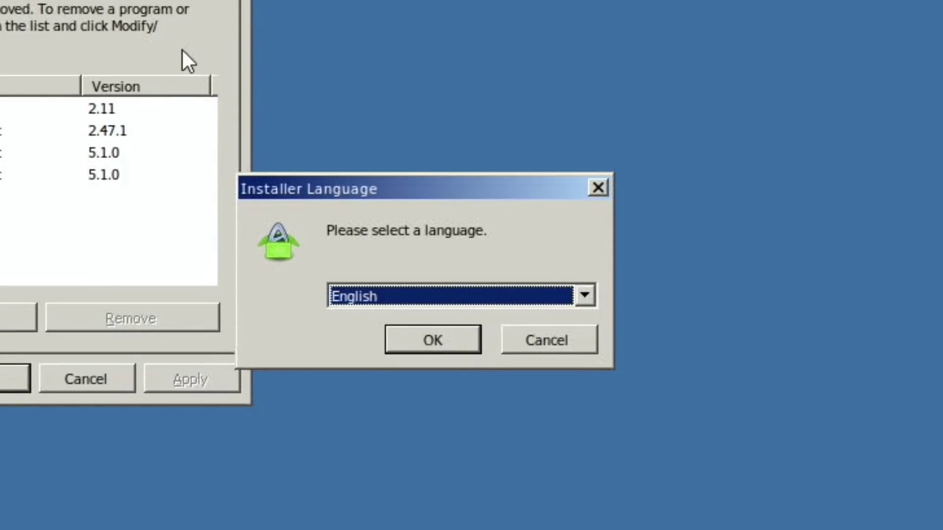
Install AbiWord 2.9.4 in English, accepting the license, default components, location and Start Menu folder.
left_click(410, 340)
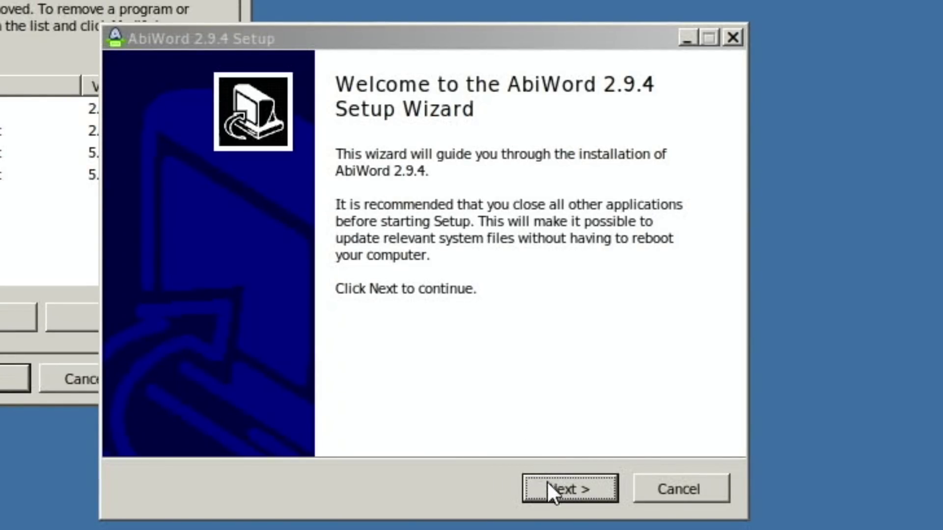
left_click(546, 482)
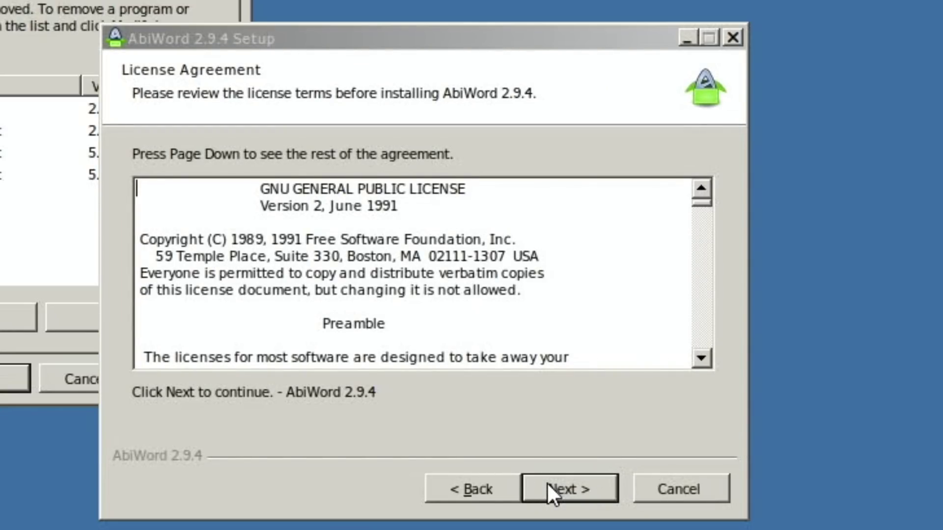
left_click(547, 482)
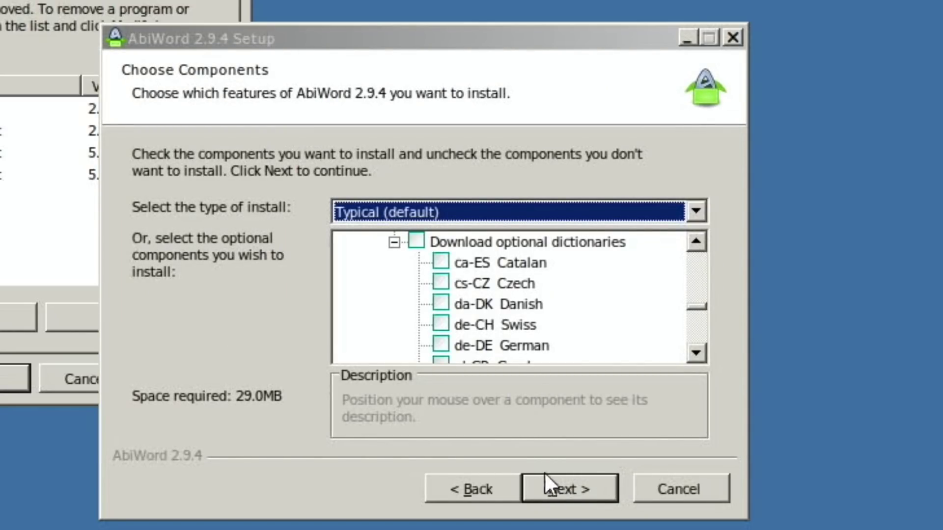
left_click(552, 488)
left_click(552, 489)
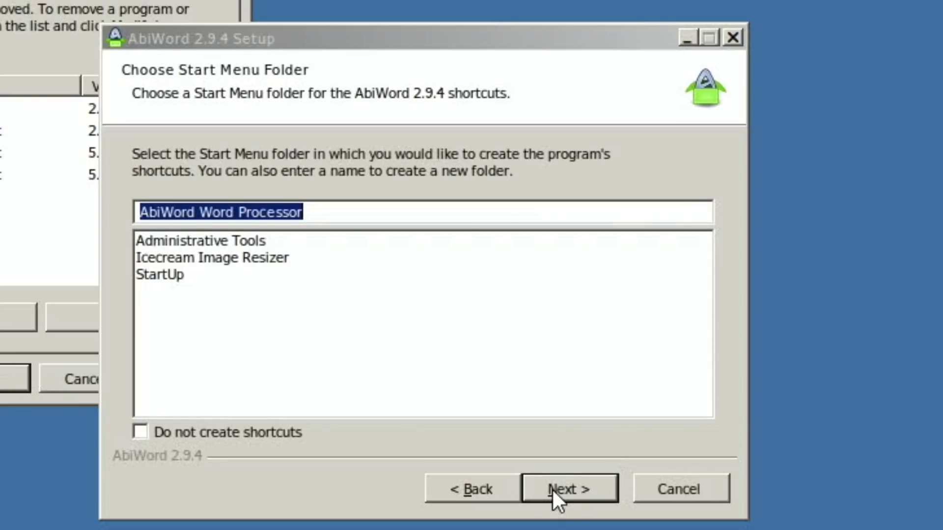
left_click(552, 490)
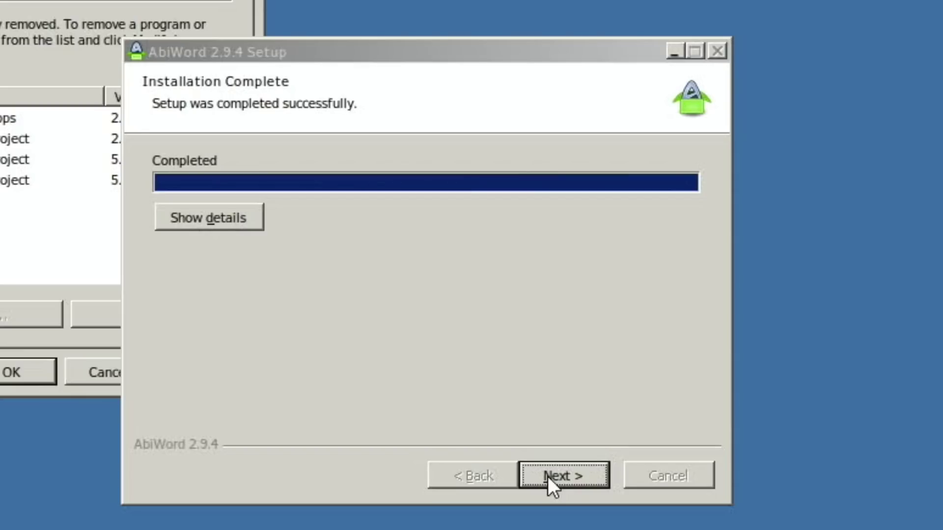
left_click(547, 476)
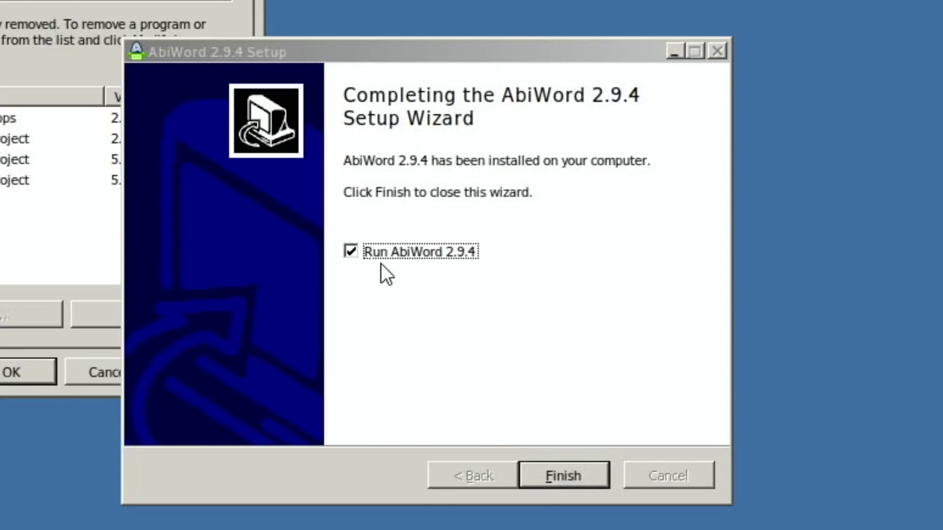
left_click(548, 475)
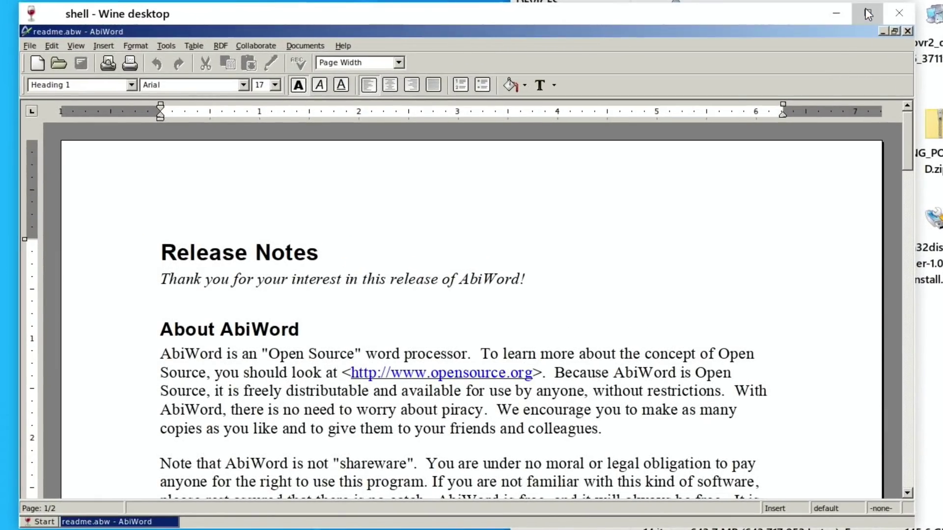
Maximize the Wine desktop, select the heading word 'About', then dismiss its context menu unchanged.
left_click(865, 8)
double_click(202, 330)
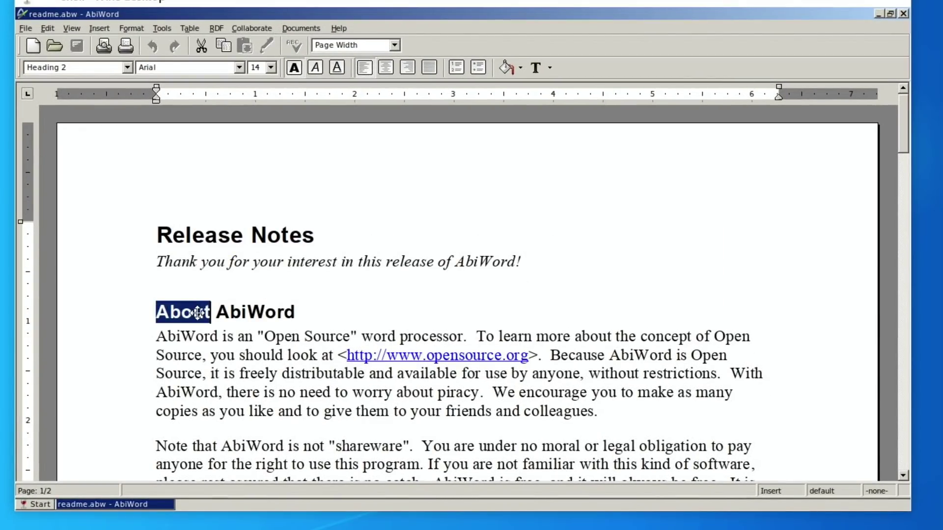
left_click(196, 329)
double_click(202, 330)
right_click(198, 312)
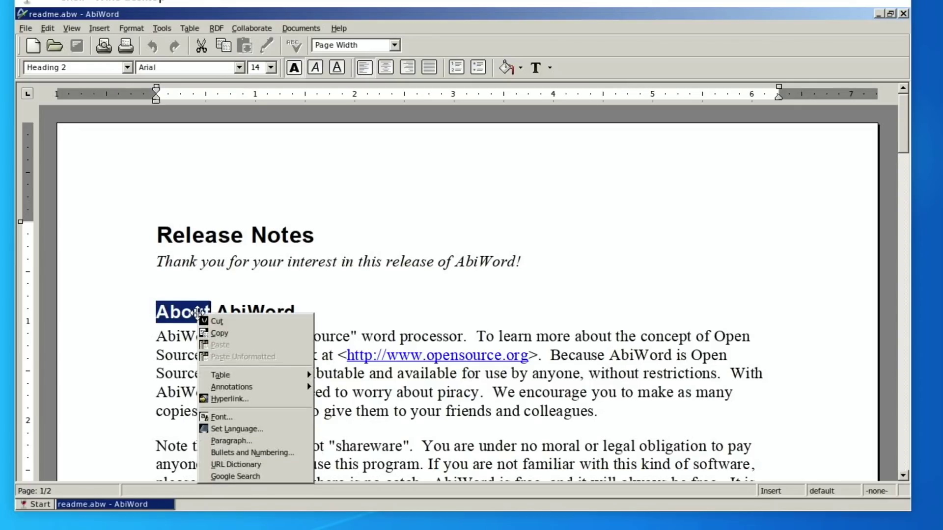
mouse_move(221, 391)
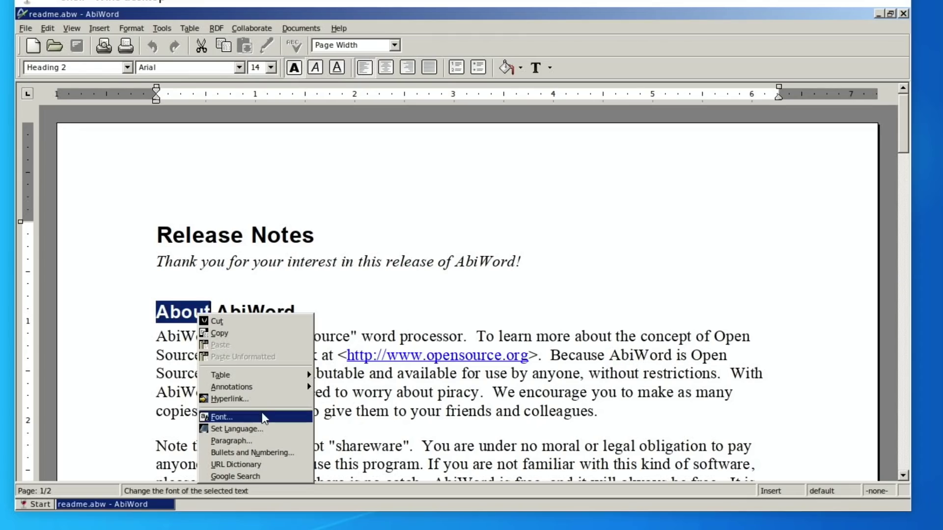
left_click(89, 225)
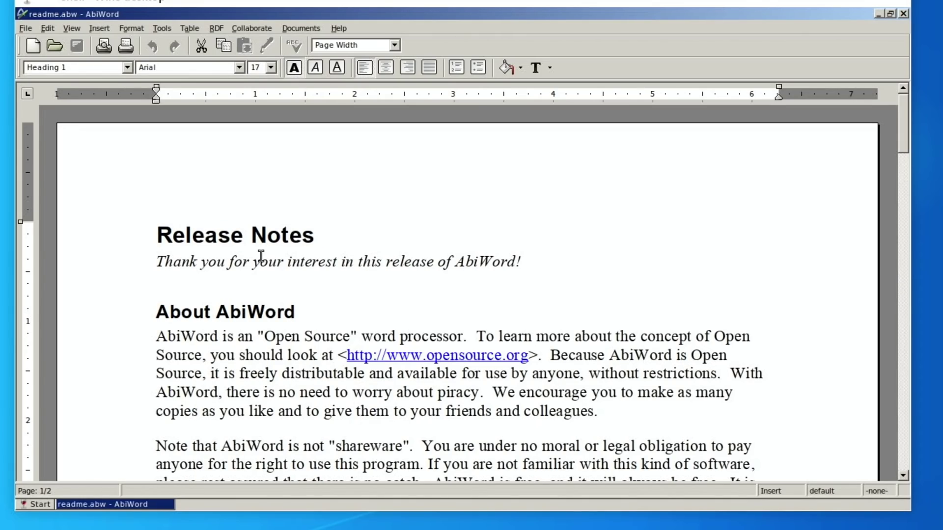
scroll(259, 254, "down", 15)
scroll(261, 256, "up", 15)
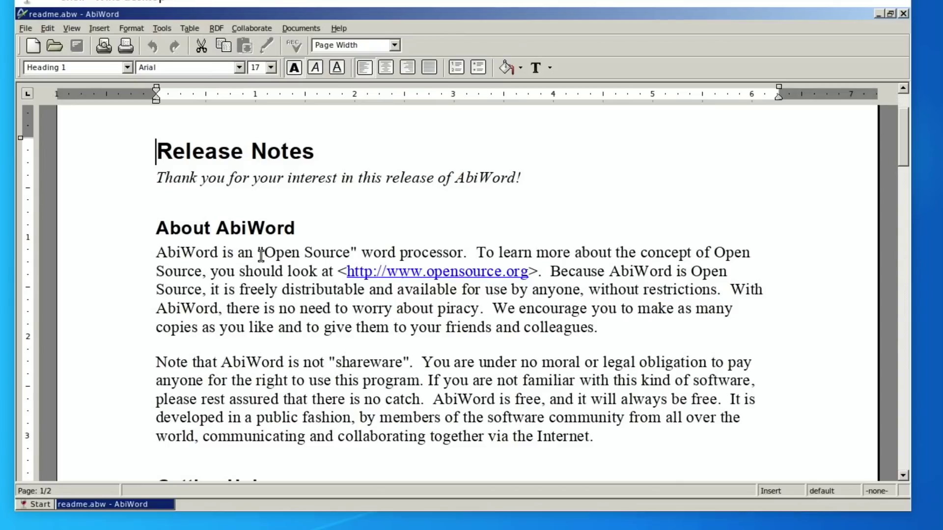
Type stray text into the first paragraph, then make 'of Open Source,' bold at 22 pt.
left_click(227, 253)
type("bdlcwllsdwcsc")
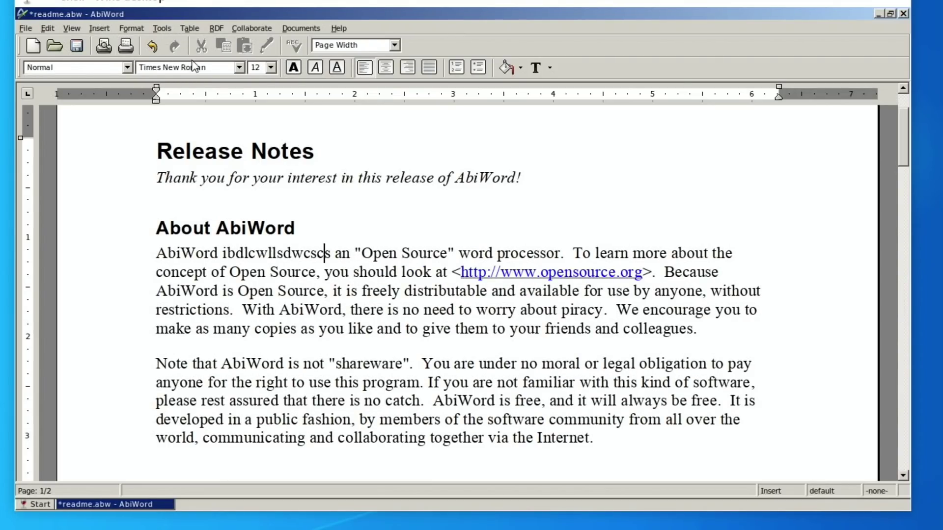
left_click(211, 272)
left_click_drag(244, 270, 320, 272)
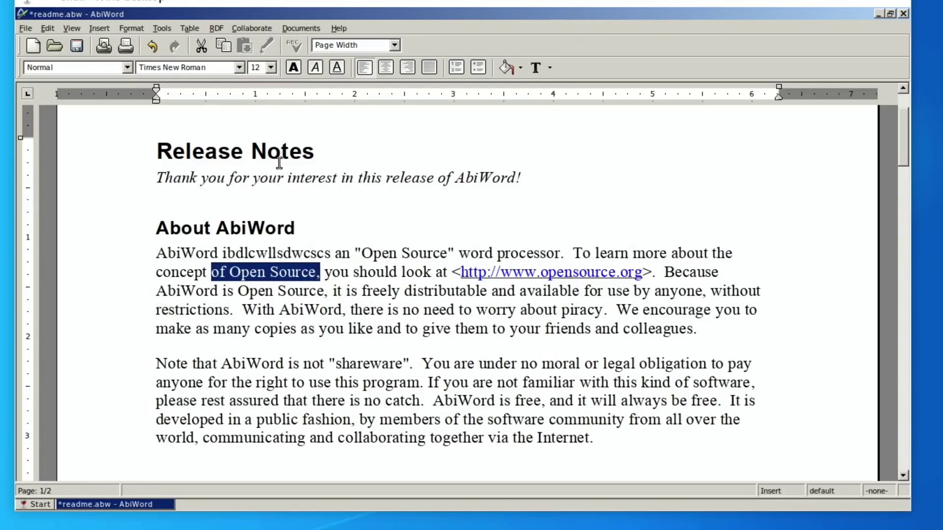
left_click(294, 69)
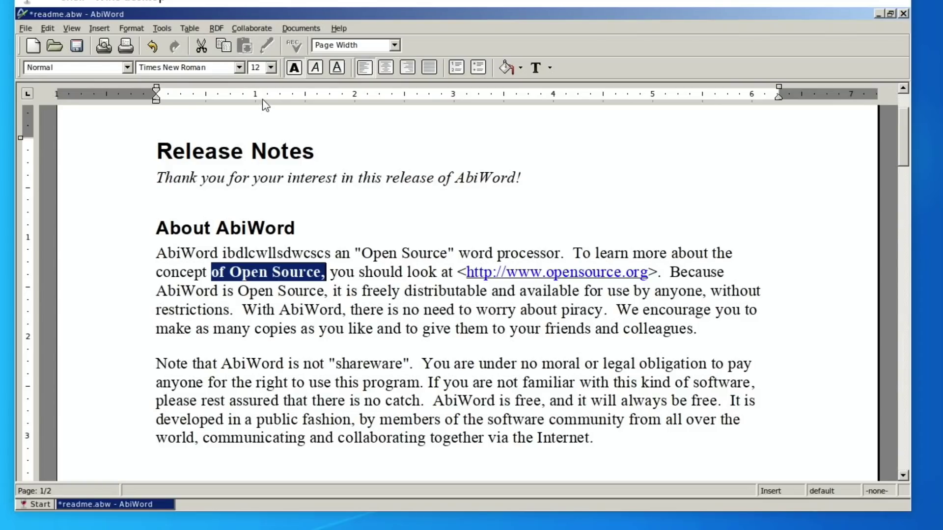
left_click(271, 68)
left_click(254, 162)
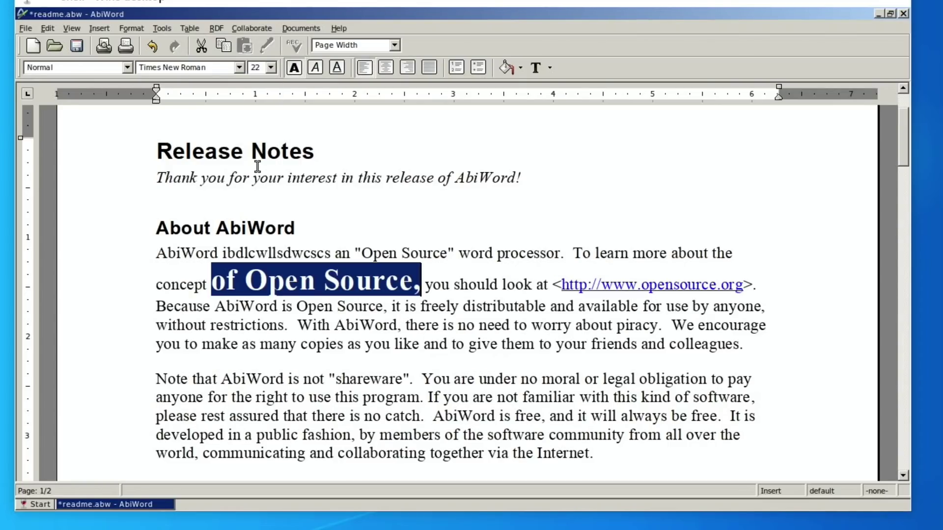
left_click(110, 184)
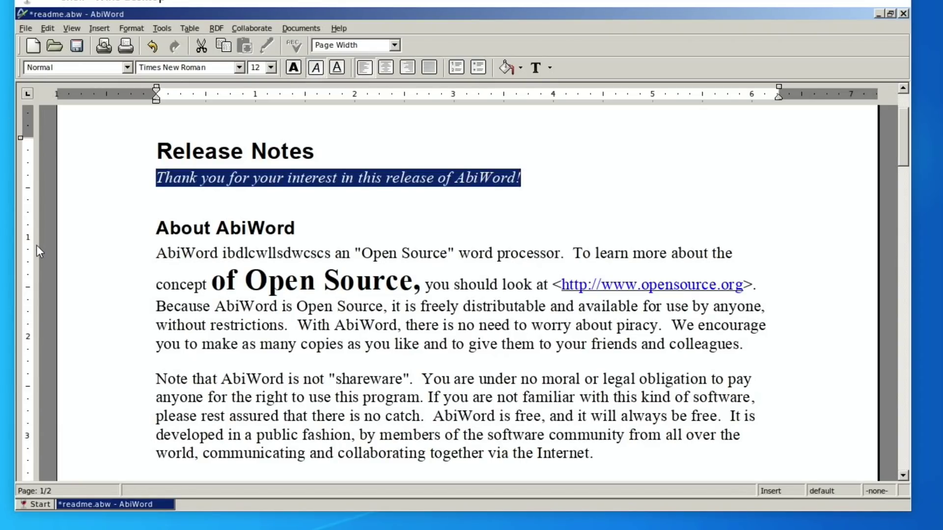
Start Insert > Picture and browse via My Computer and the Z: drive to /home/pi.
left_click(99, 29)
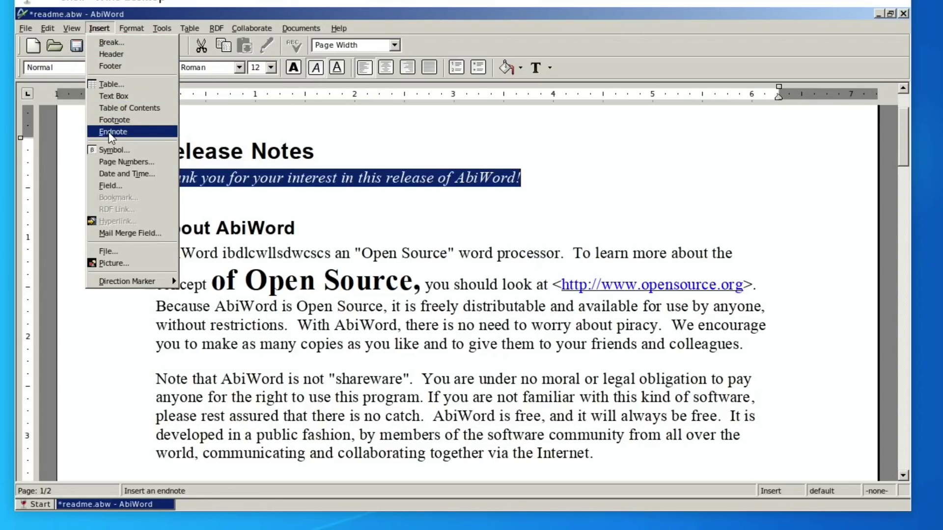
left_click(122, 263)
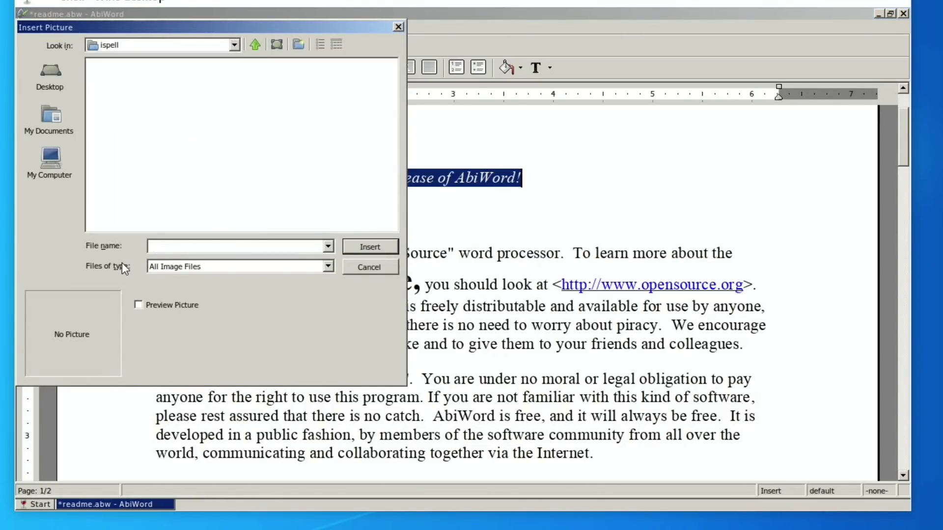
left_click(57, 127)
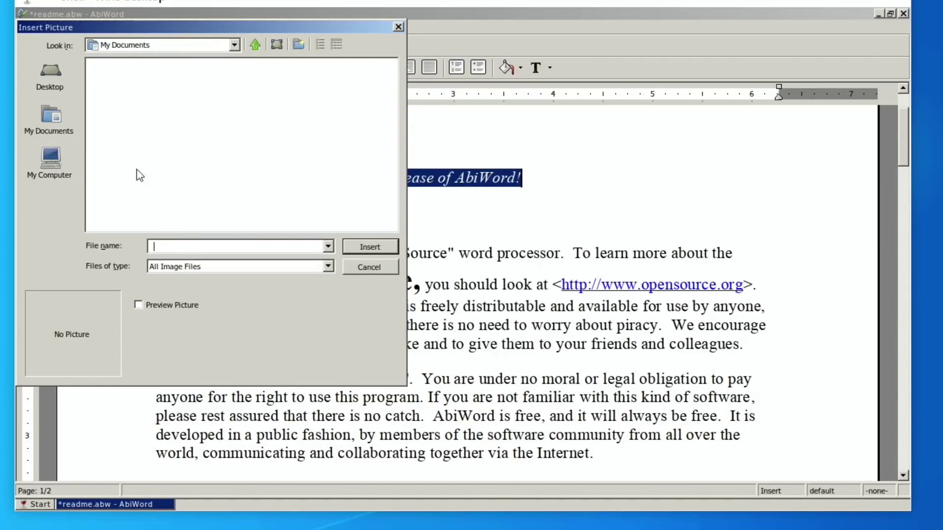
left_click(255, 45)
left_click(122, 77)
double_click(198, 130)
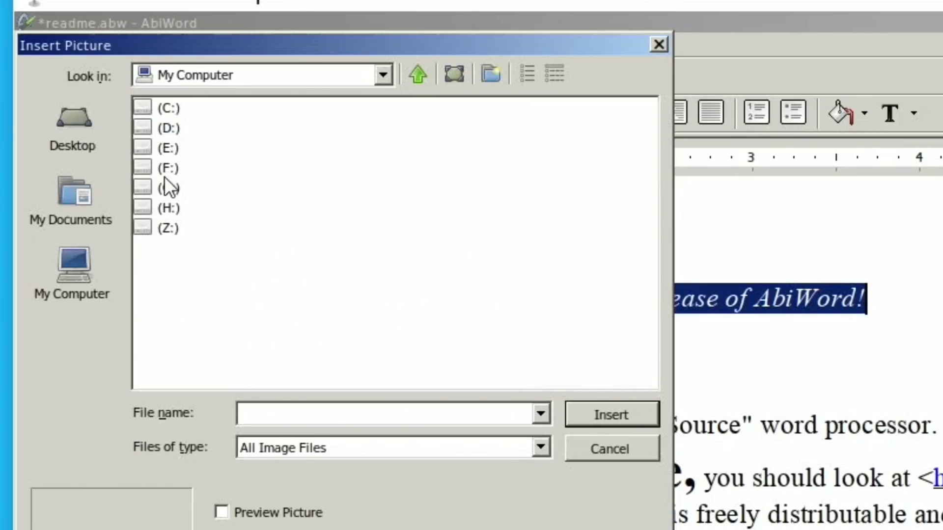
double_click(147, 225)
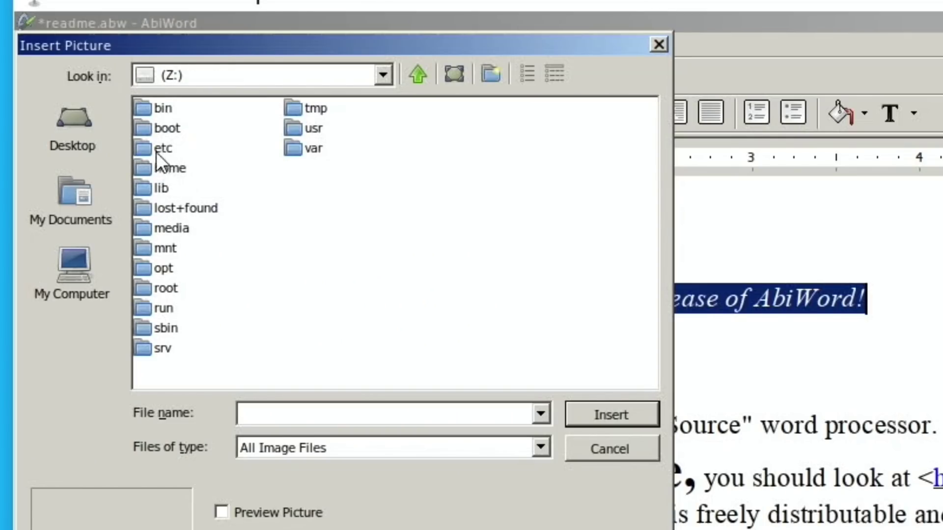
double_click(152, 167)
double_click(148, 105)
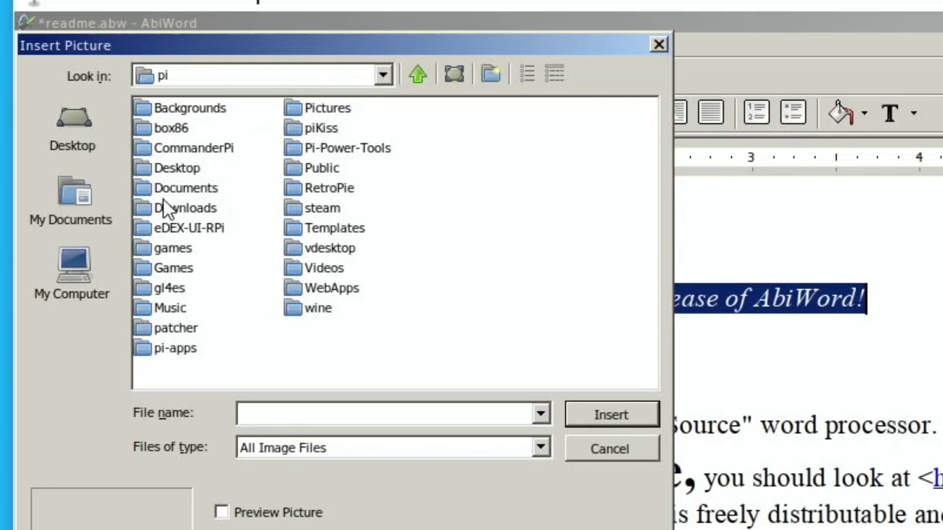
Insert bubbles 400.JPG from the Pictures folder into the document.
double_click(154, 187)
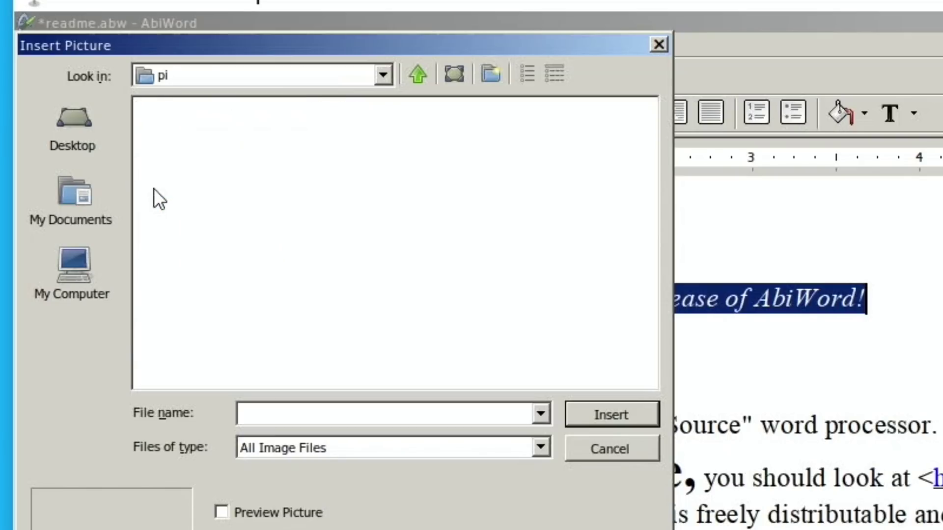
left_click(418, 74)
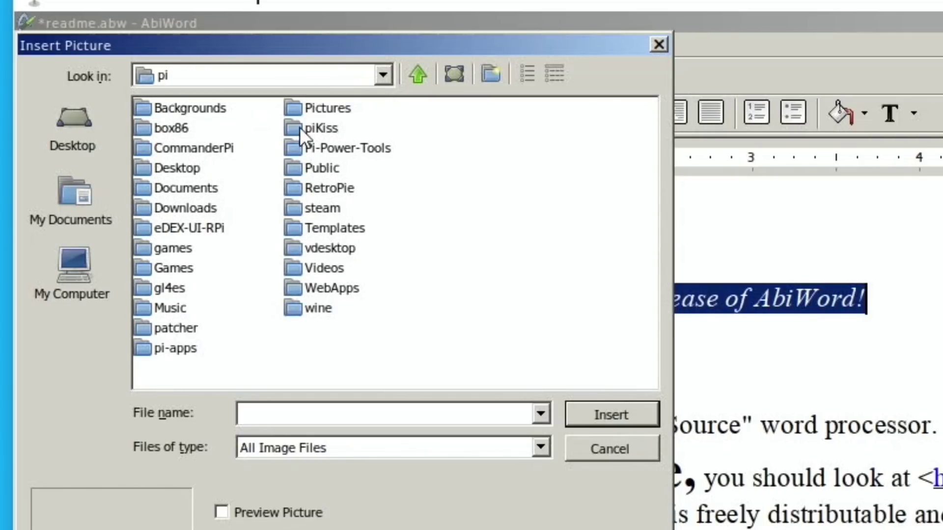
double_click(296, 106)
left_click(213, 108)
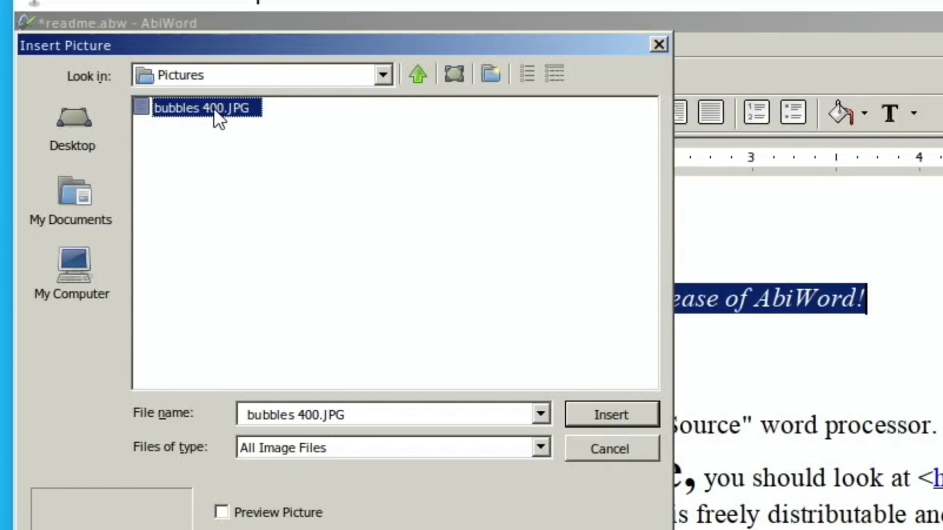
left_click(606, 408)
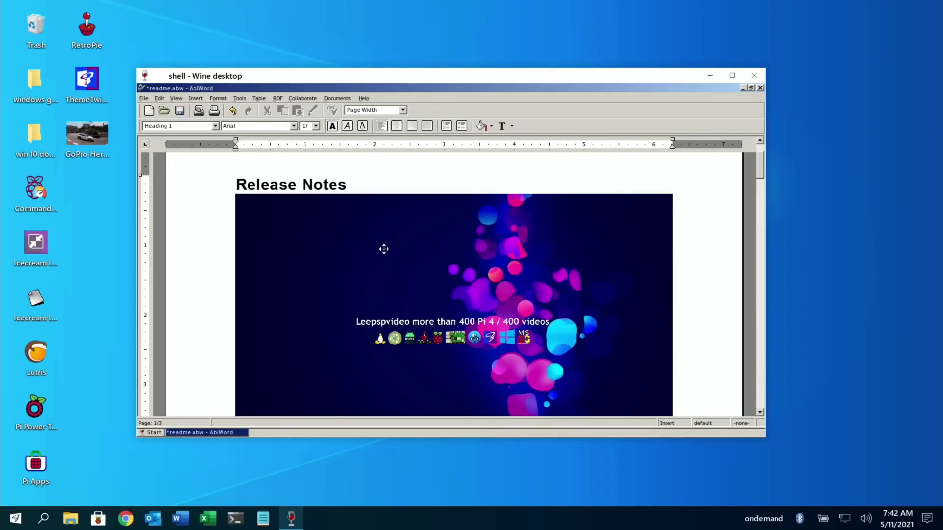
Scroll through the document, shift the Wine window slightly right, and close AbiWord.
scroll(383, 249, "down", 10)
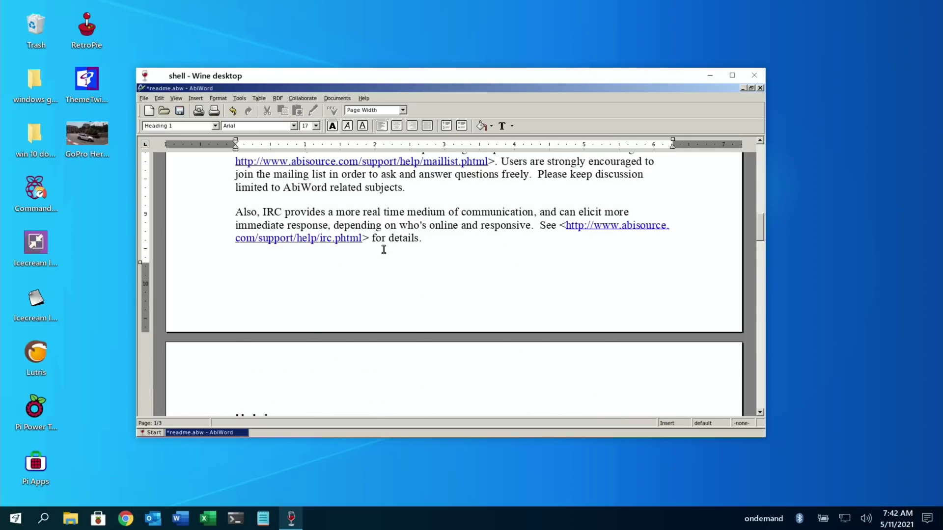
scroll(383, 249, "up", 10)
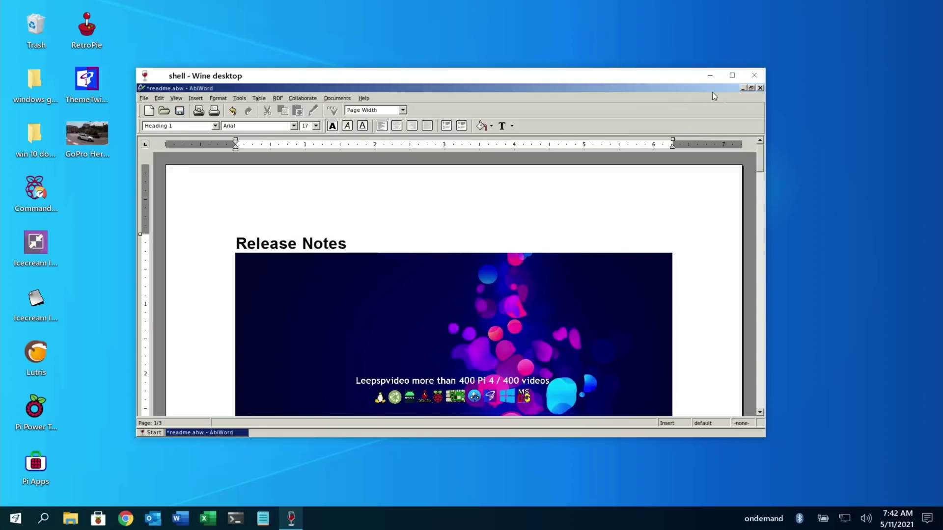
left_click_drag(679, 77, 712, 75)
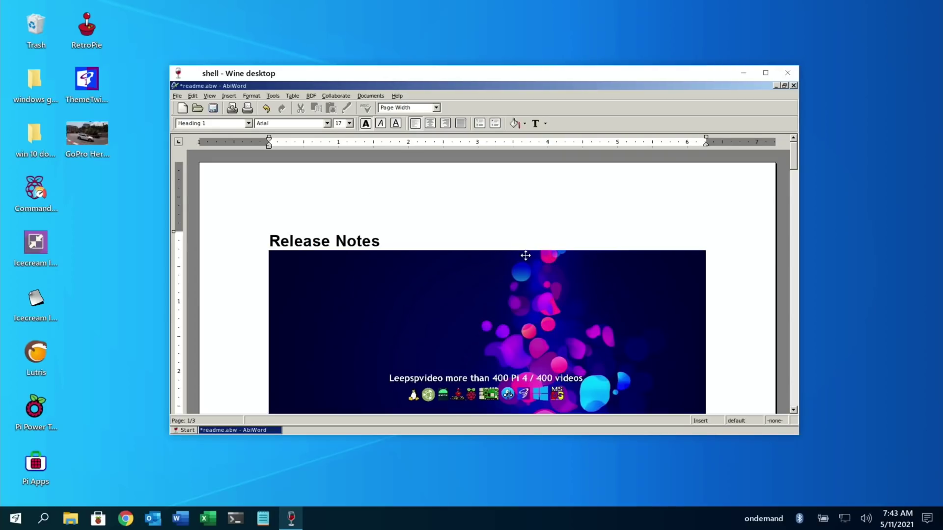
left_click(793, 85)
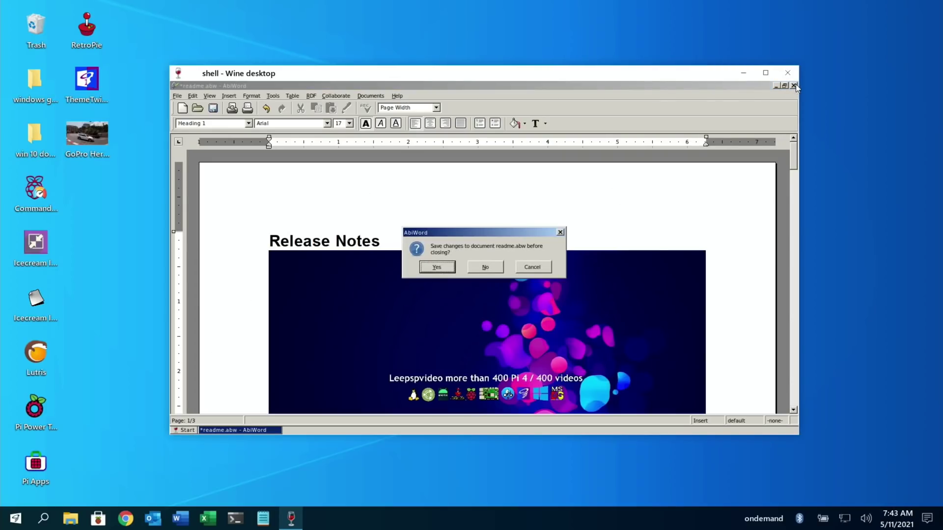
Discard changes to readme.abw, then run the Evernote 10.13.4 setup from win 10 downloads.
left_click(493, 267)
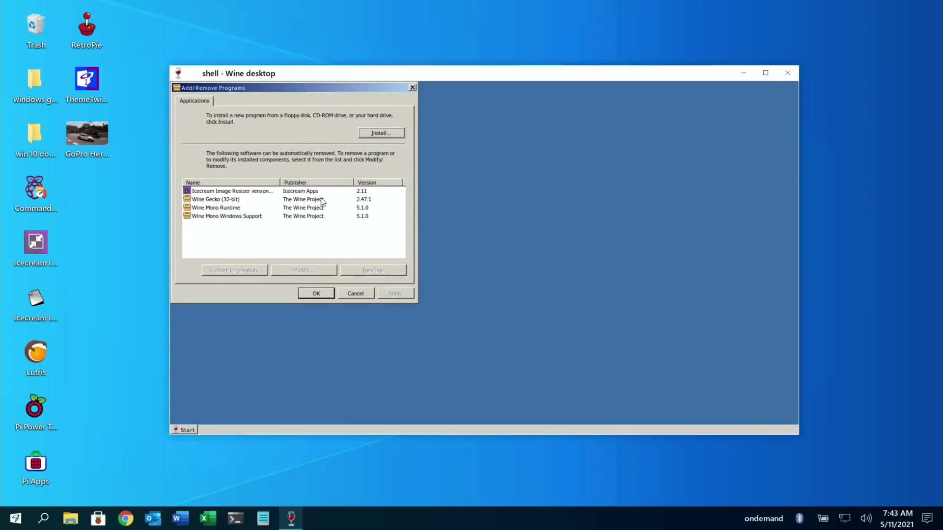
left_click(366, 133)
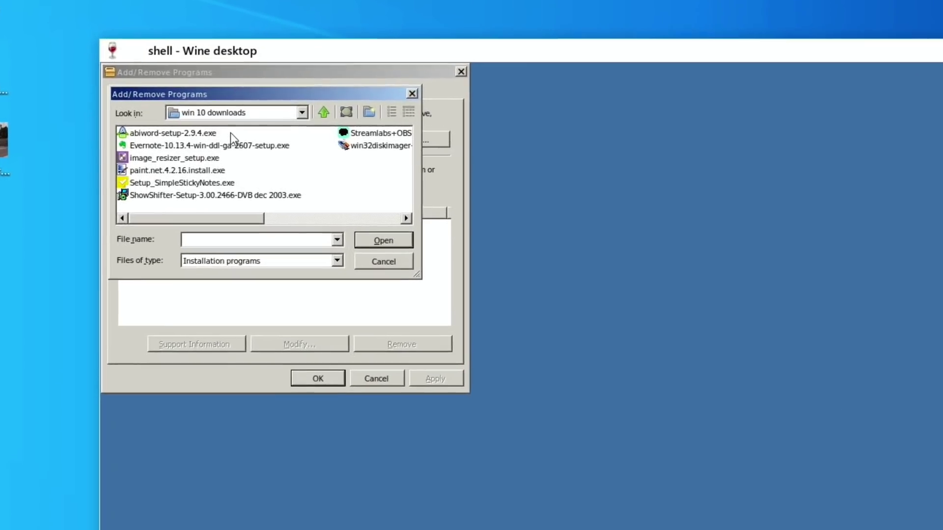
double_click(240, 137)
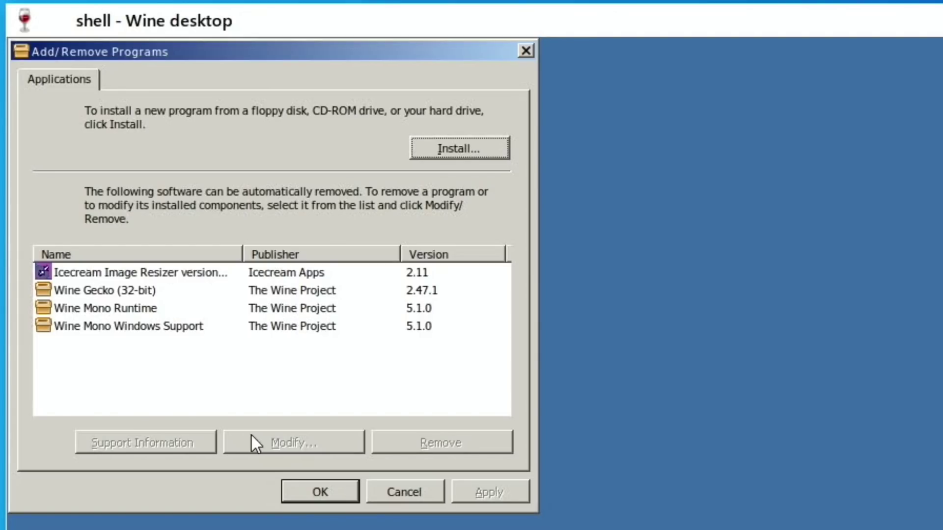
Close Add/Remove Programs, accept Evernote's licence terms, and install it for all users.
left_click(525, 50)
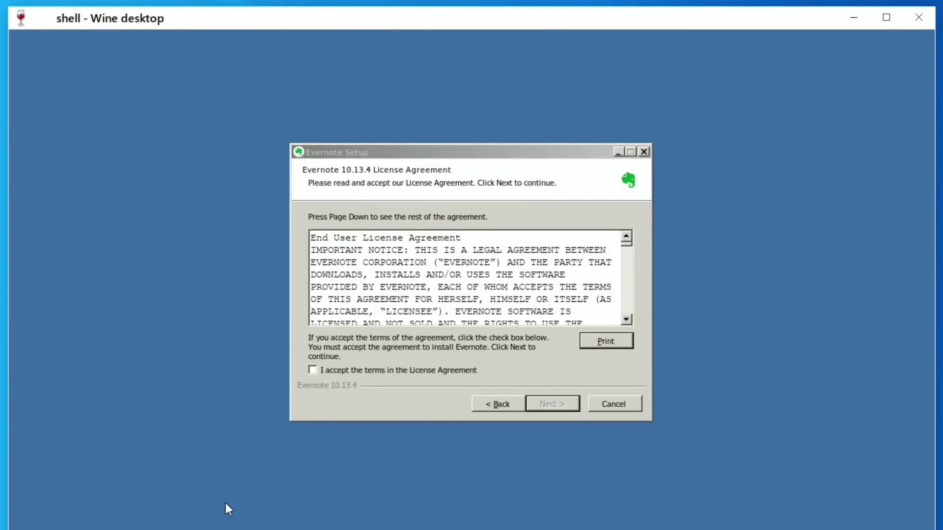
left_click(313, 371)
left_click(547, 402)
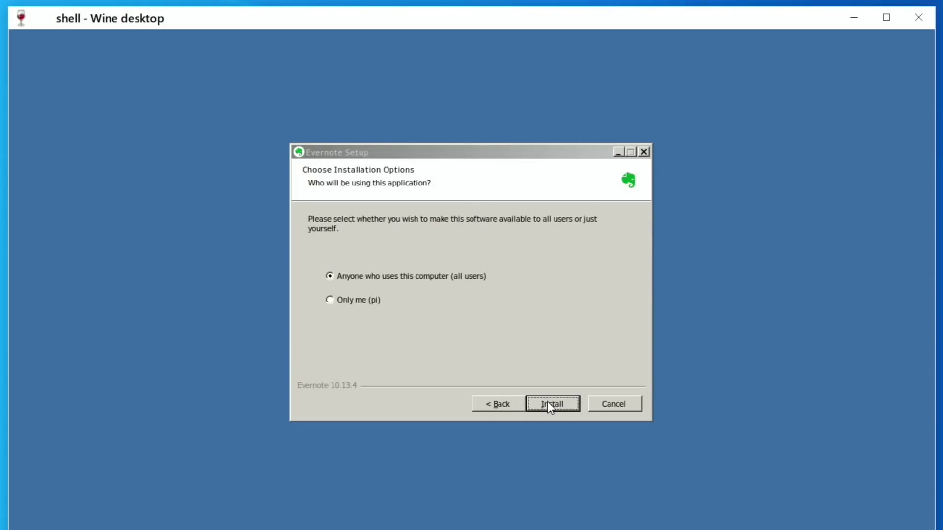
left_click(551, 403)
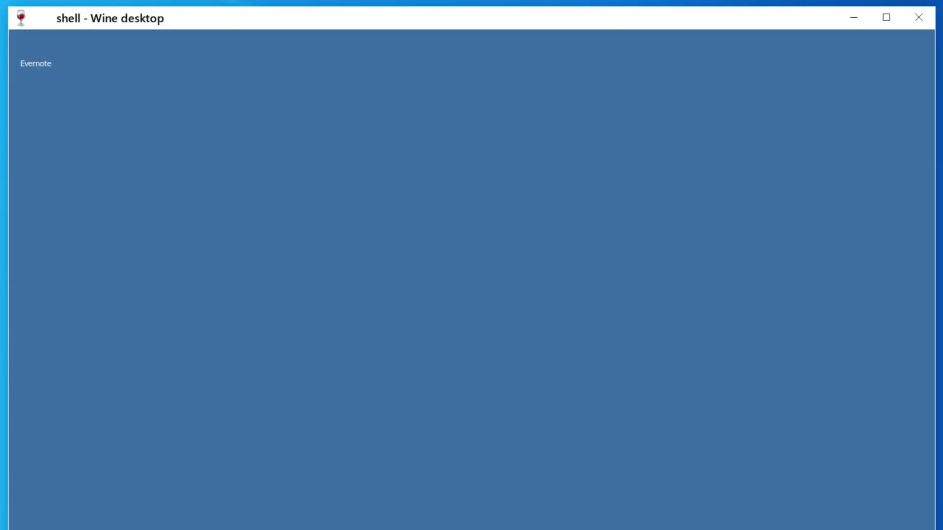
Launch the newly installed Evernote from the Wine desktop's start menu.
key("super")
mouse_move(43, 495)
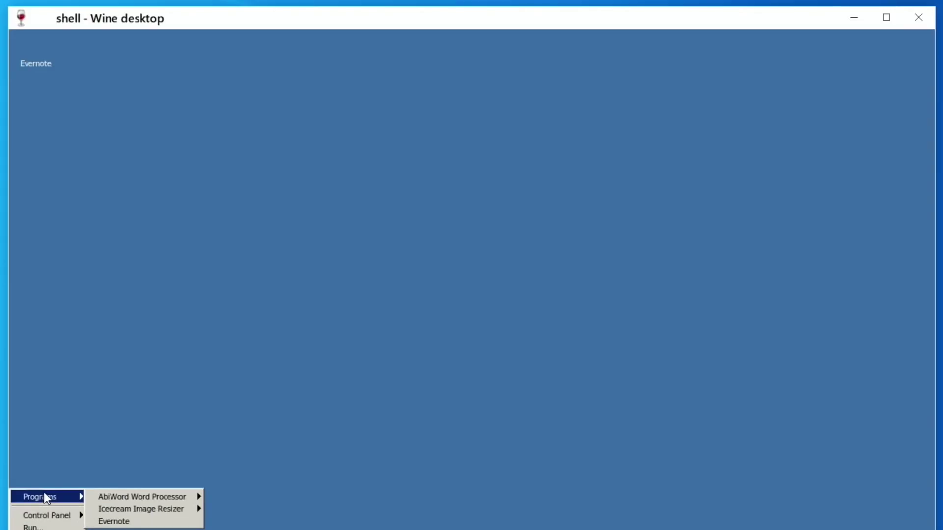
mouse_move(115, 510)
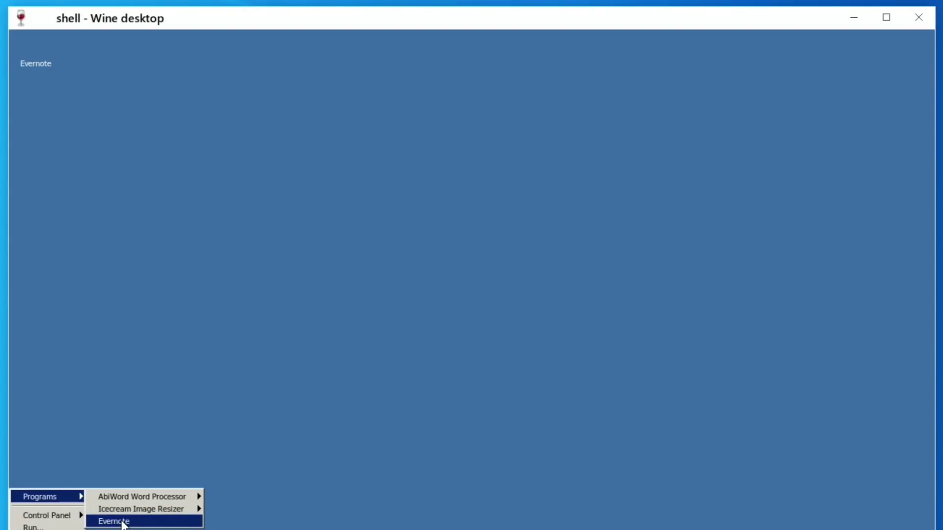
left_click(123, 522)
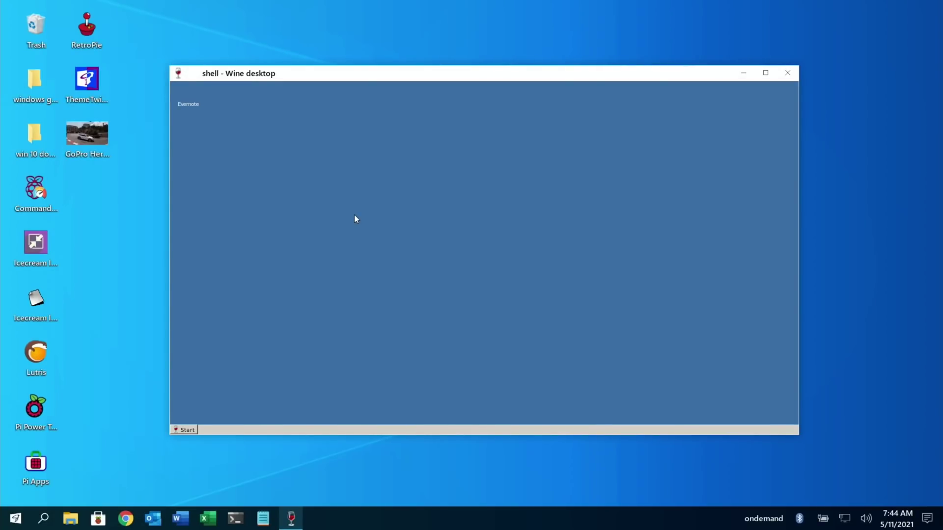
Search the Twister OS launcher for 'wine' and start Wine Desktop again.
left_click(15, 518)
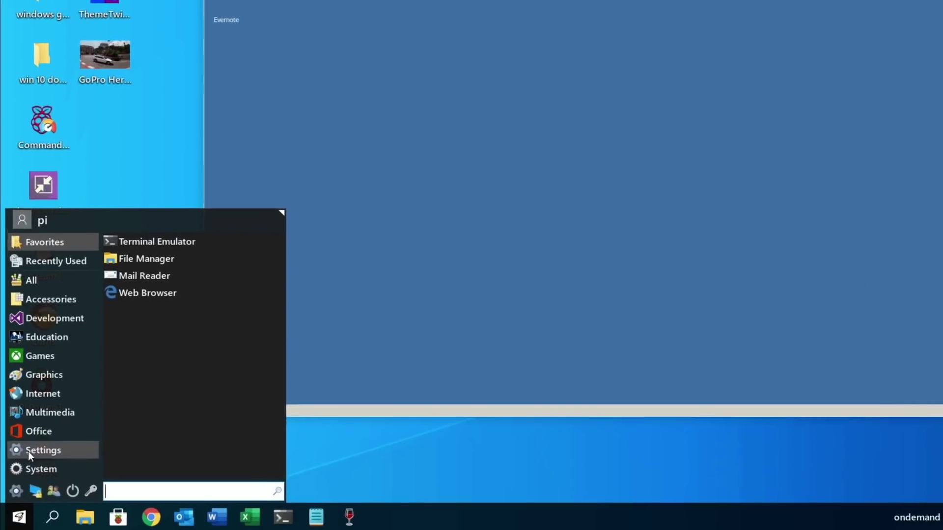
left_click(26, 450)
type("win")
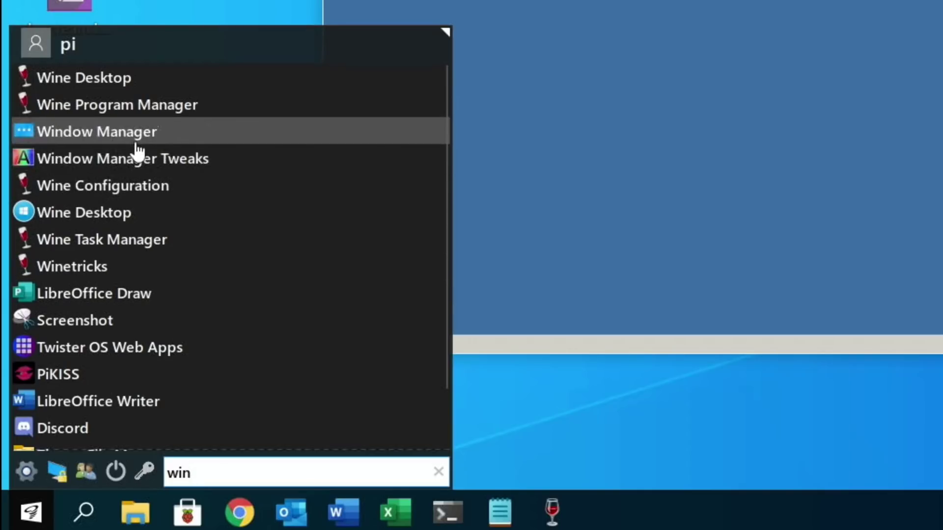
left_click(567, 34)
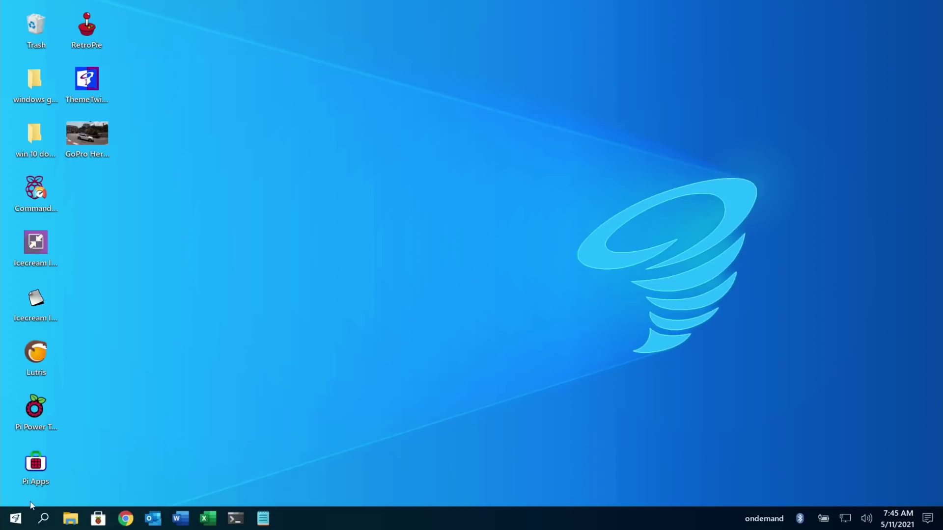
left_click(18, 522)
type("wine")
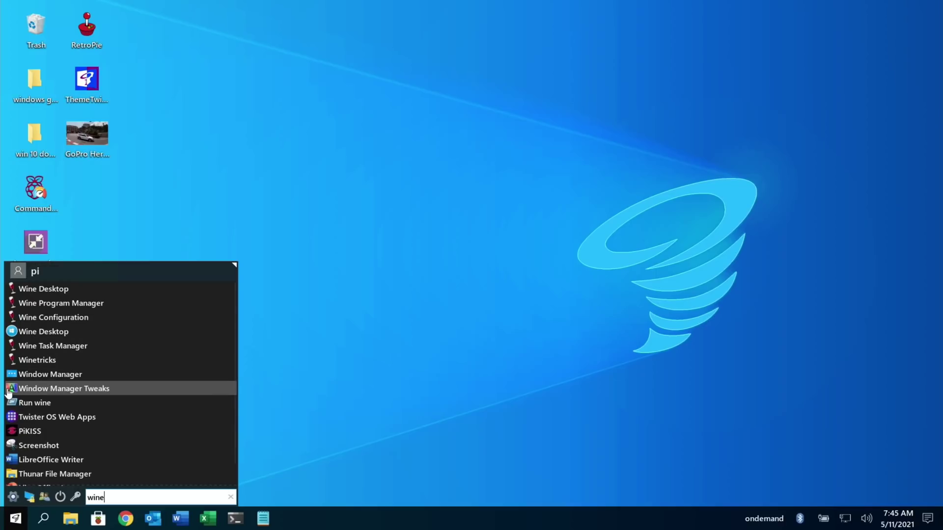
left_click(30, 292)
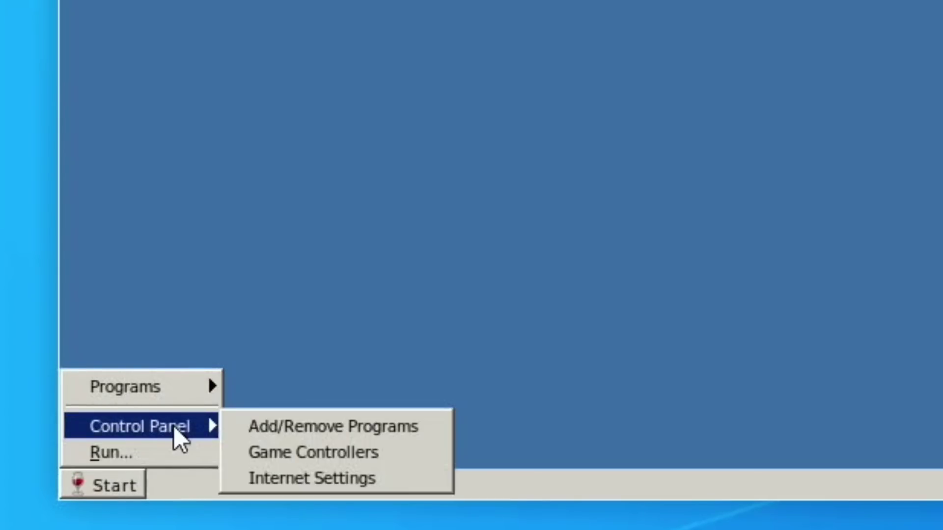
Uninstall Evernote 10.13.4 in Add/Remove Programs, retrying and deleting its leftover entry.
left_click(276, 426)
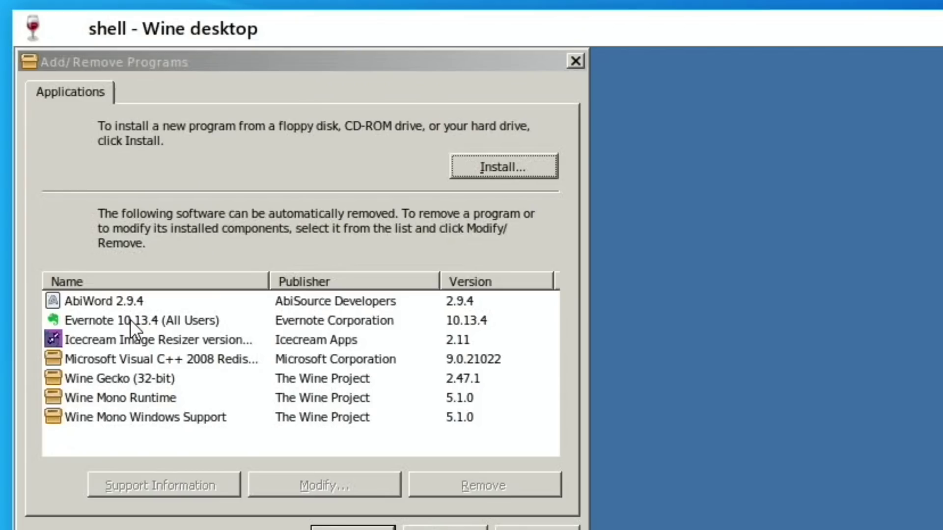
left_click(127, 189)
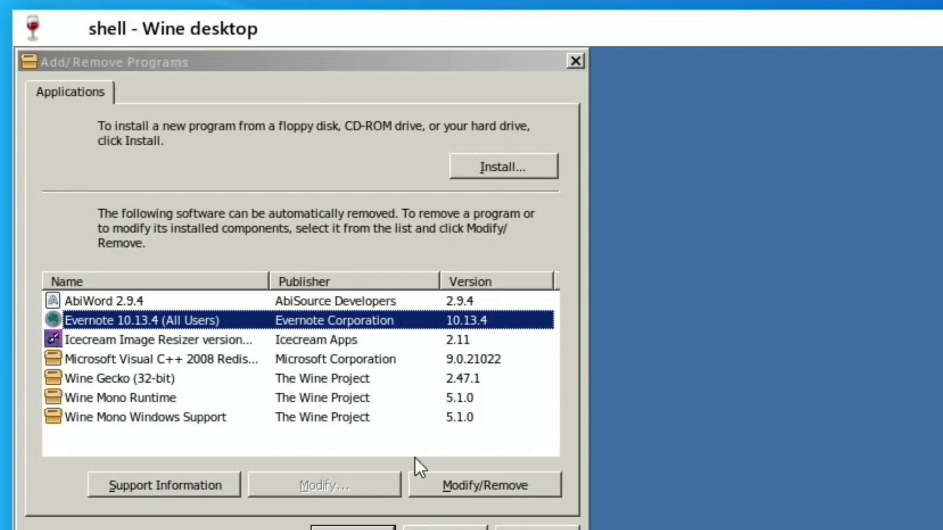
left_click(473, 485)
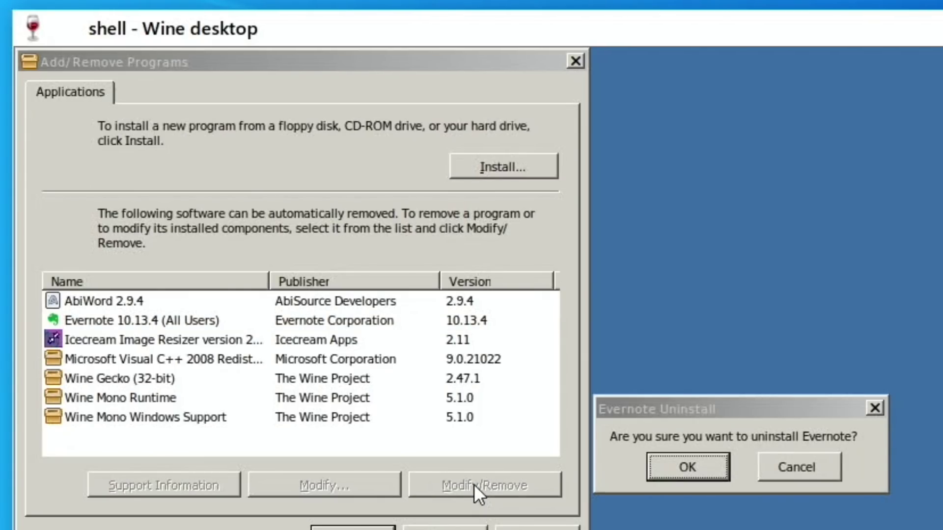
left_click(688, 464)
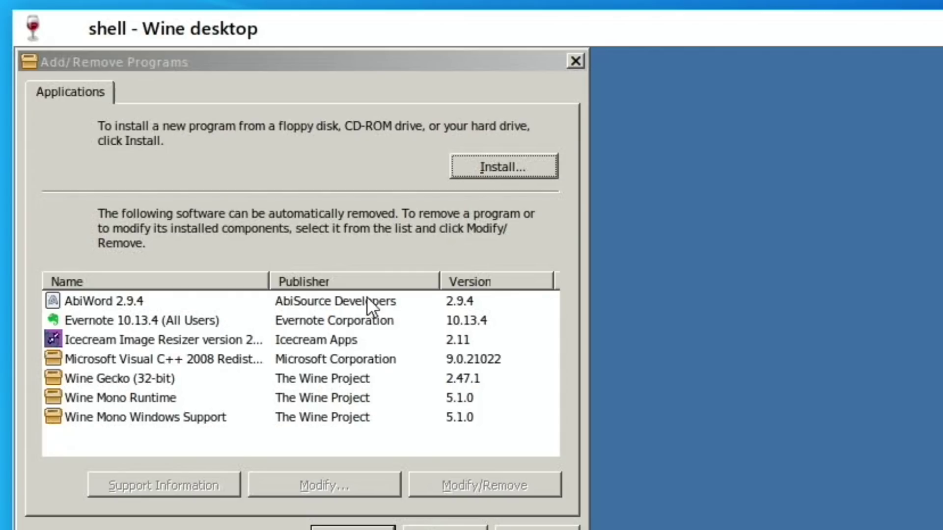
left_click(175, 322)
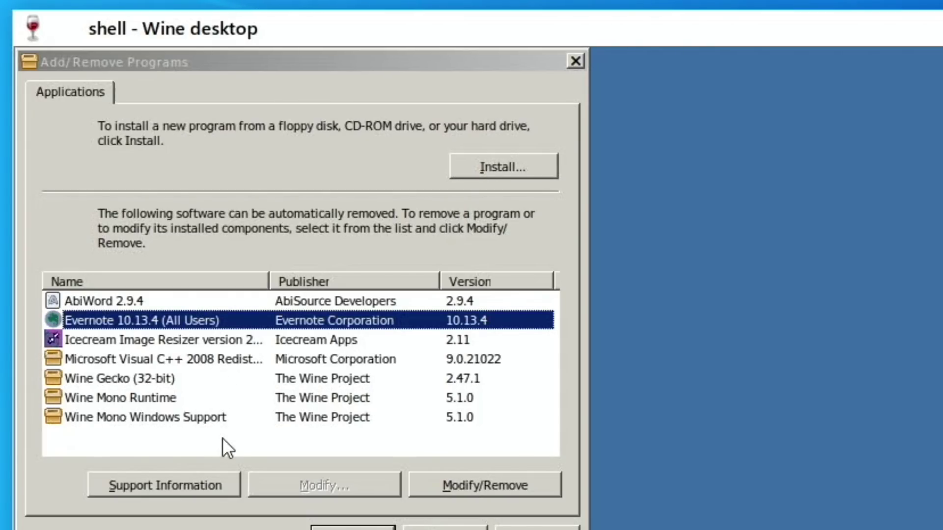
left_click(495, 484)
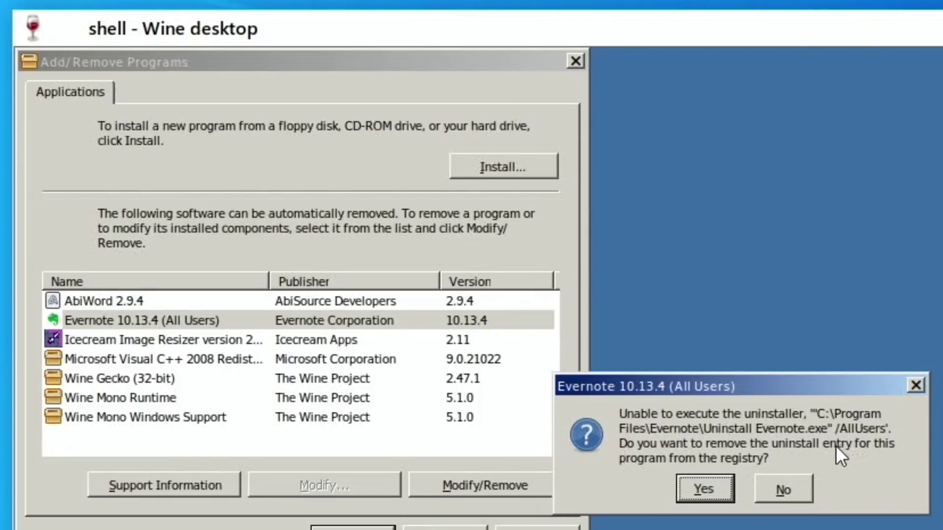
left_click(704, 489)
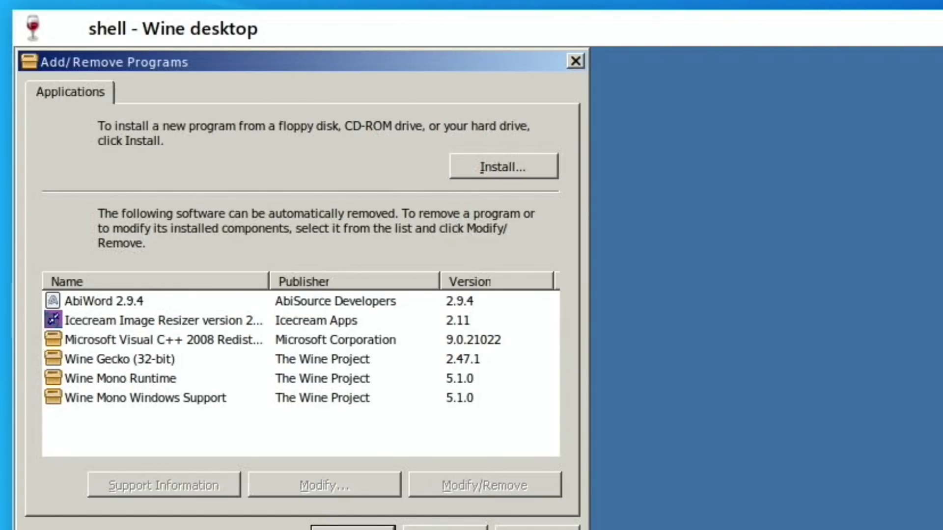
key("Return")
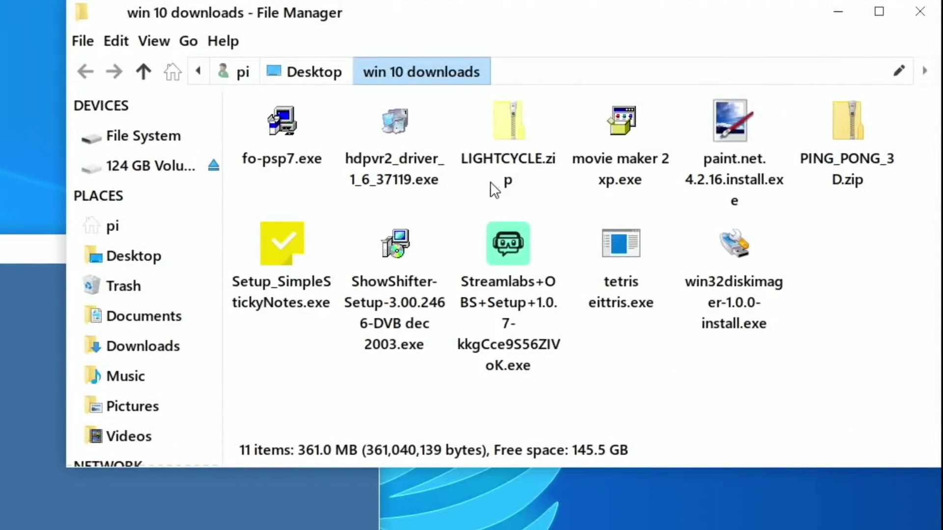
left_click(290, 130)
right_click(290, 130)
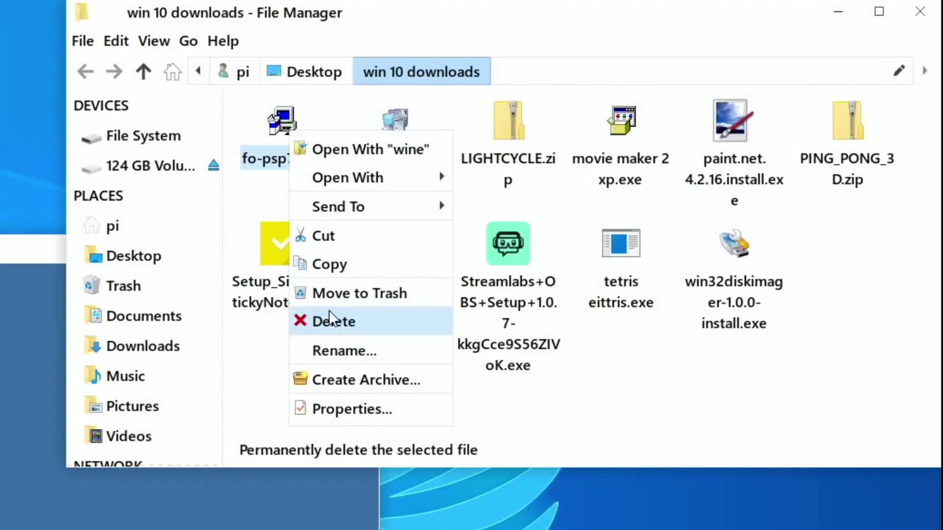
left_click(332, 409)
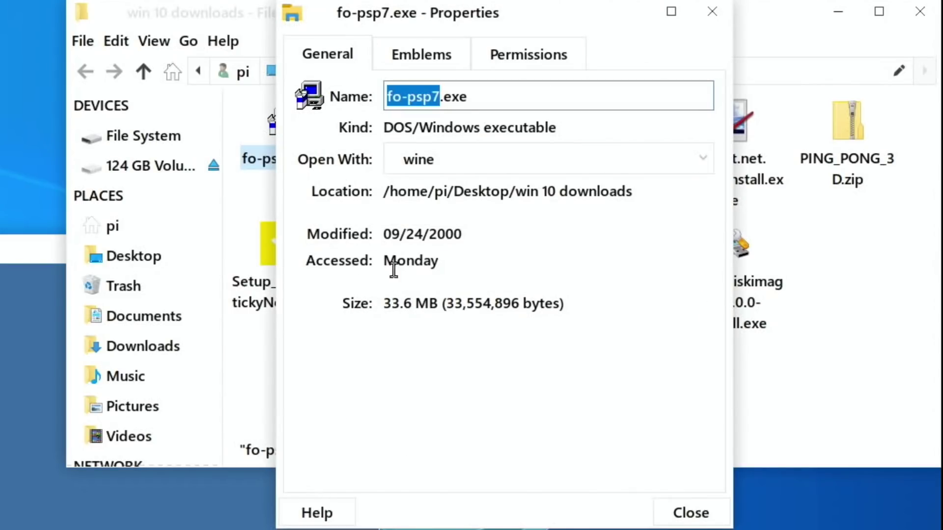
left_click(716, 11)
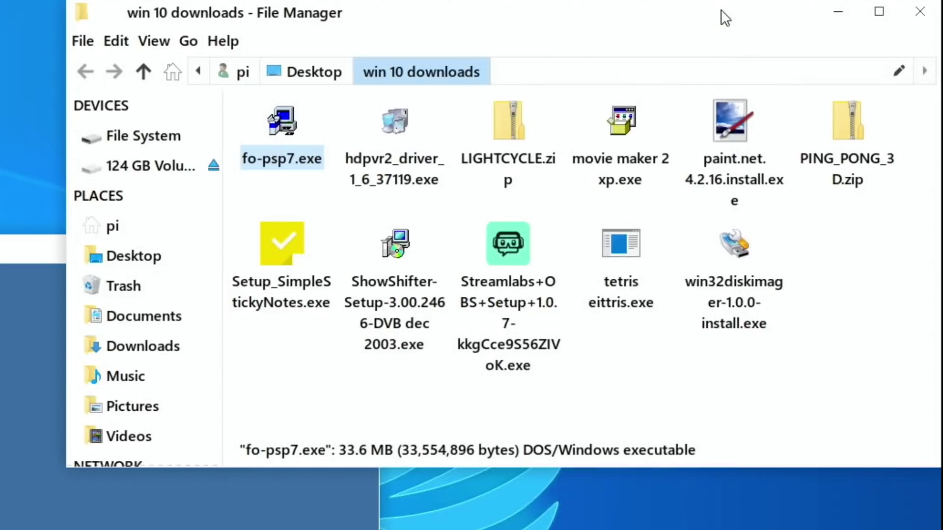
In Add/Remove Programs, filter files to Programs (*.exe) and run fo-psp7.exe from win 10 downloads.
double_click(289, 126)
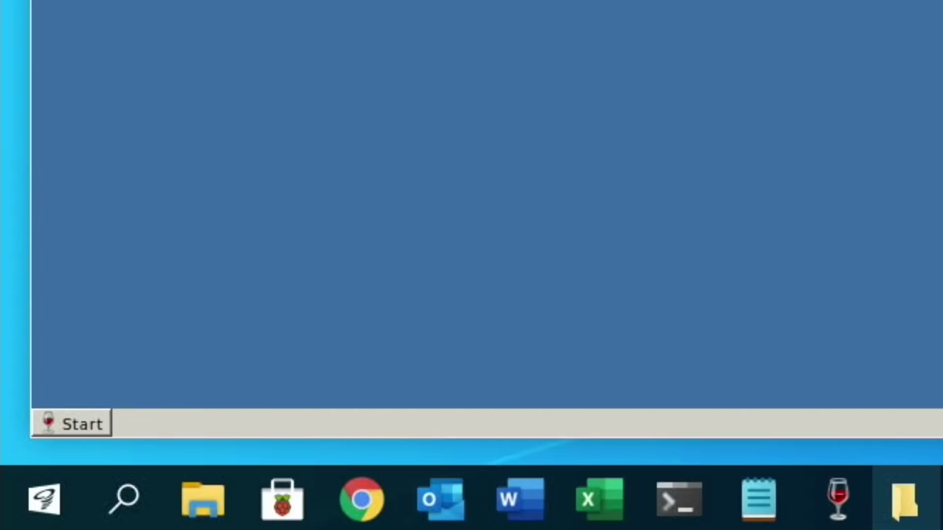
left_click(46, 423)
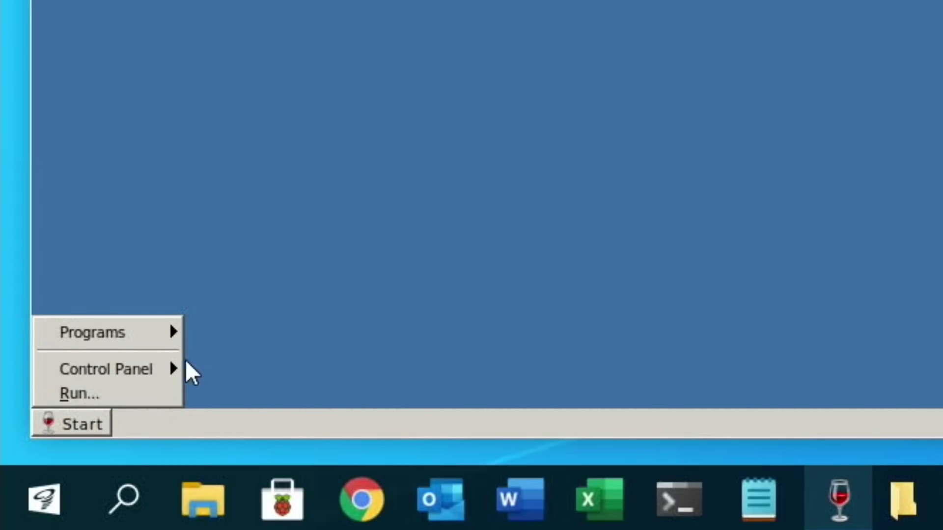
mouse_move(182, 363)
left_click(229, 366)
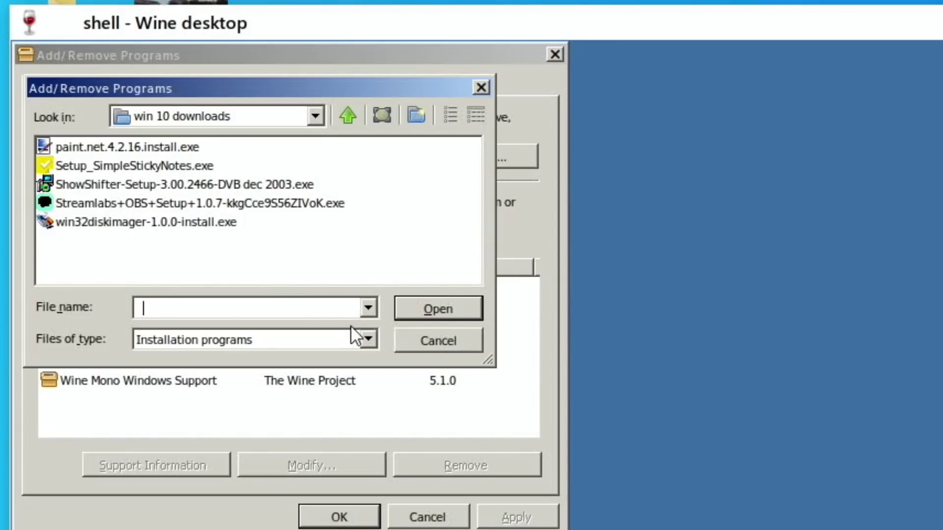
left_click(365, 336)
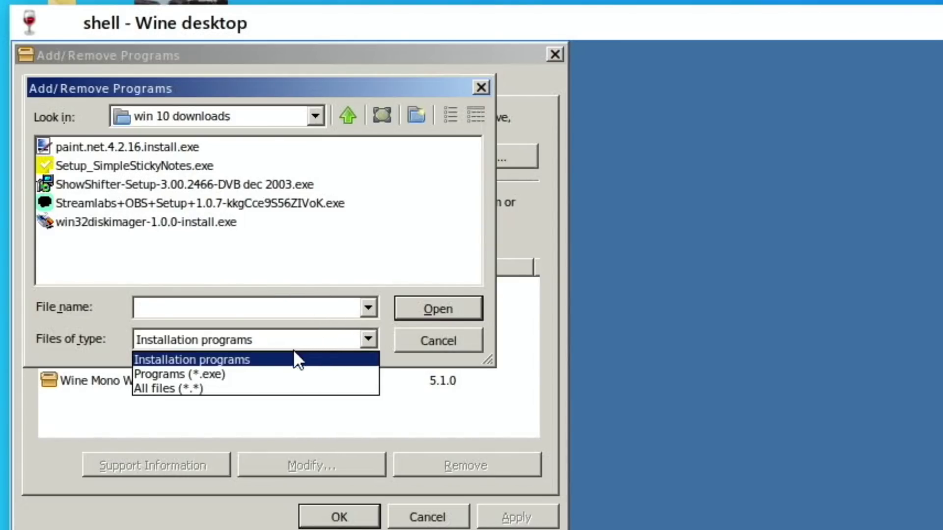
left_click(244, 376)
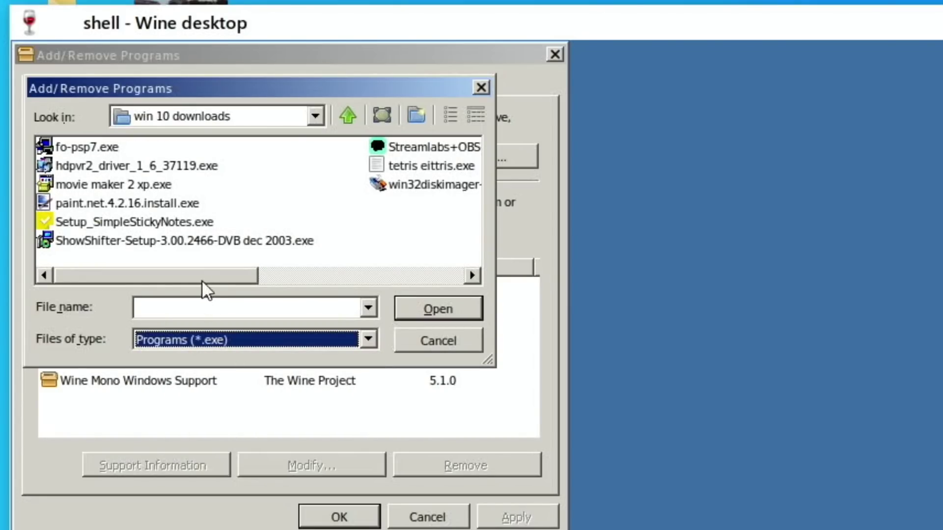
double_click(74, 146)
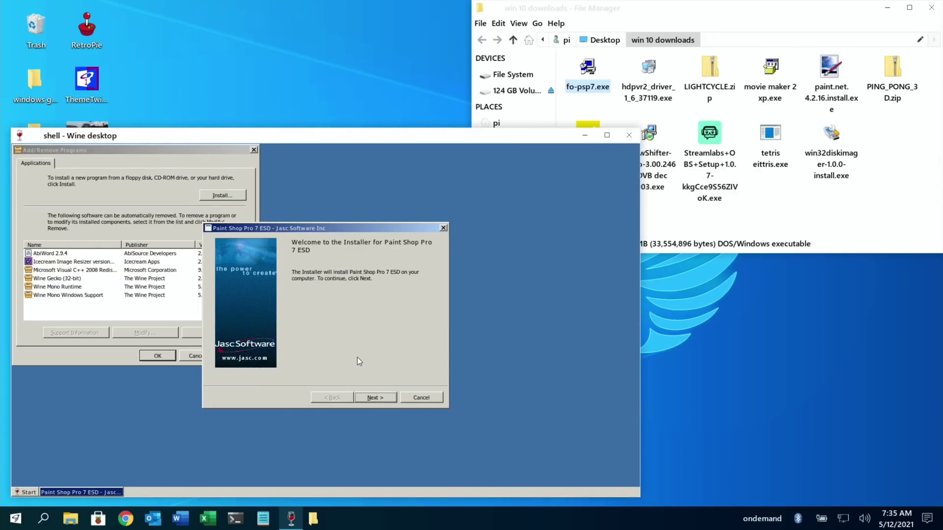
Go past the Paint Shop Pro 7 ESD welcome page with Next, then Finish the installer.
left_click(371, 398)
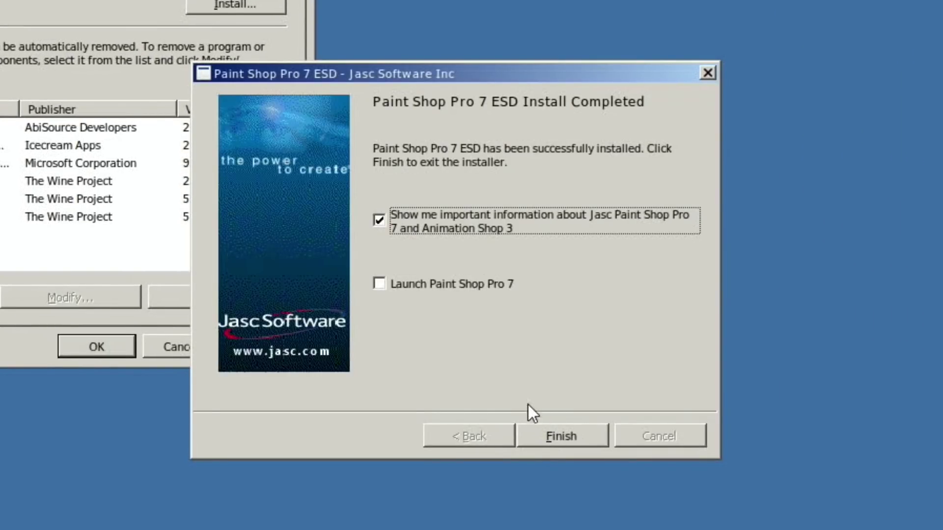
left_click(559, 436)
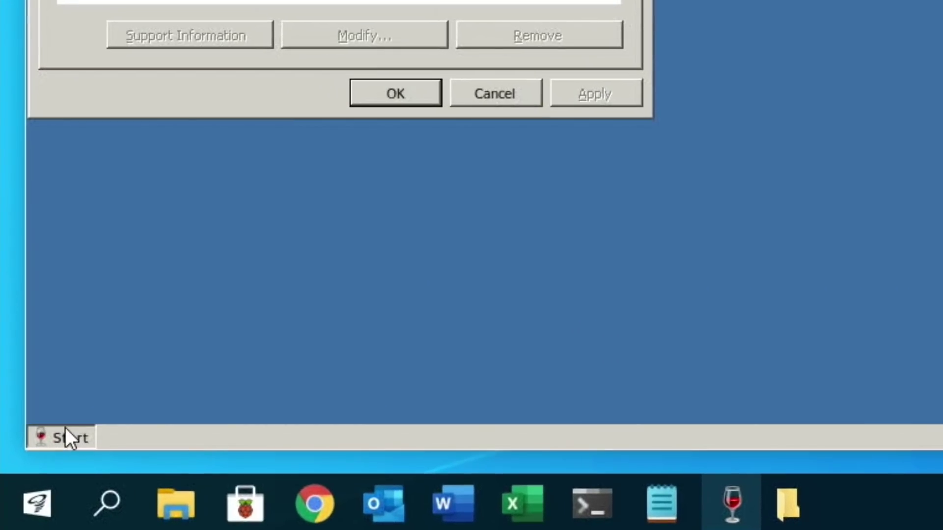
Start Paint Shop Pro 7 from Jasc Software, accept file associations and close Tip of the Day.
left_click(27, 490)
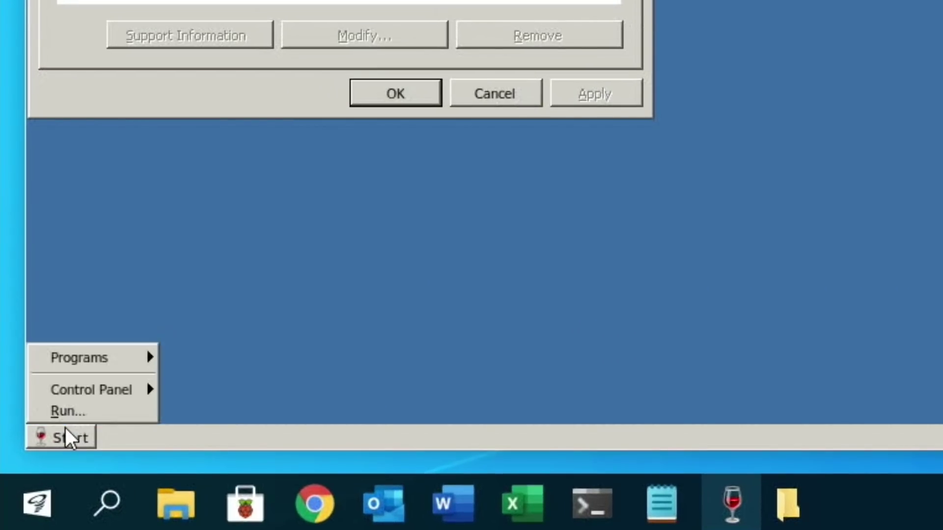
mouse_move(135, 360)
mouse_move(213, 400)
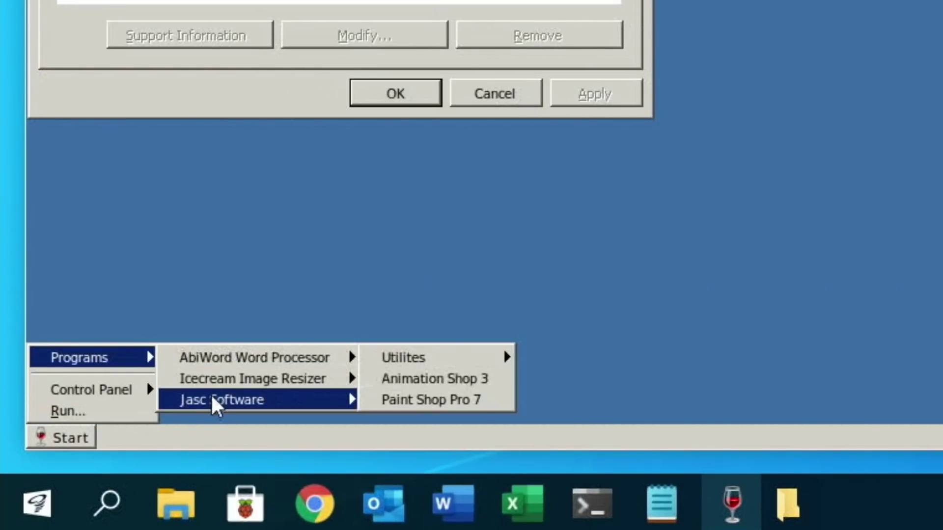
left_click(440, 400)
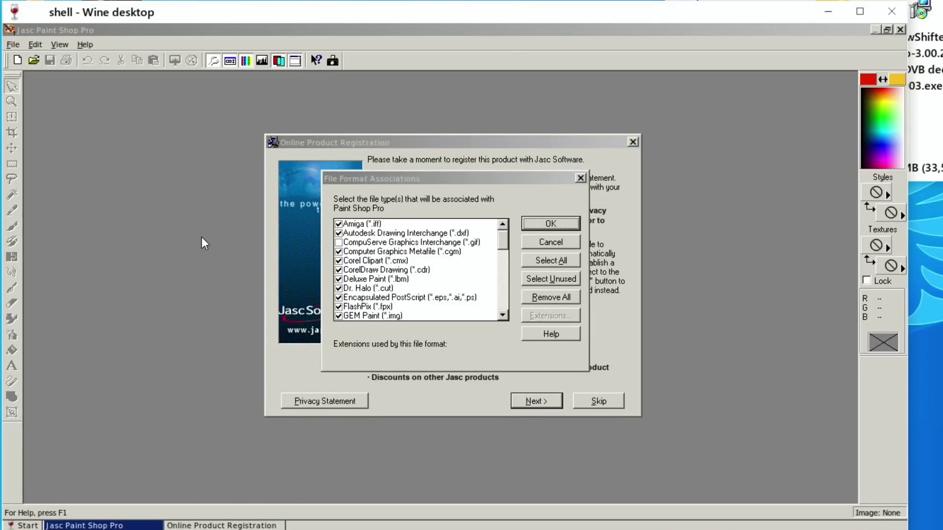
left_click(544, 222)
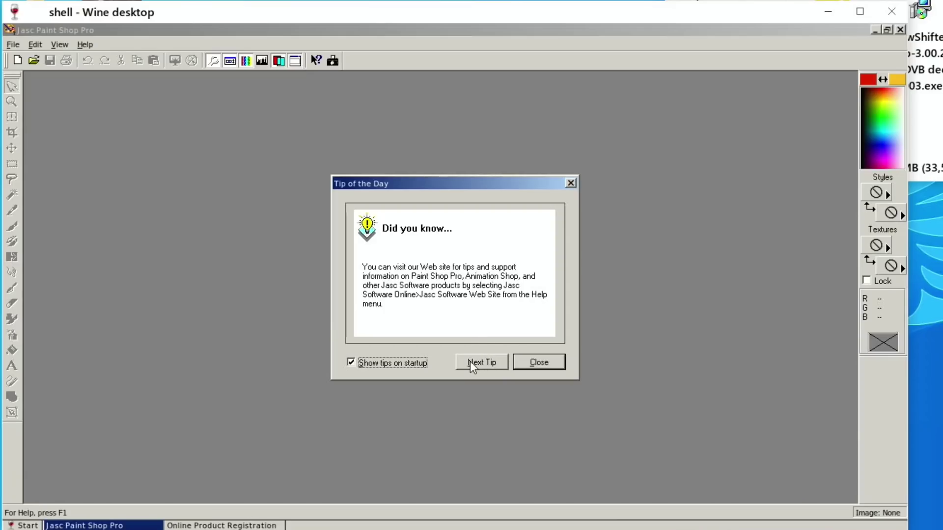
left_click(537, 362)
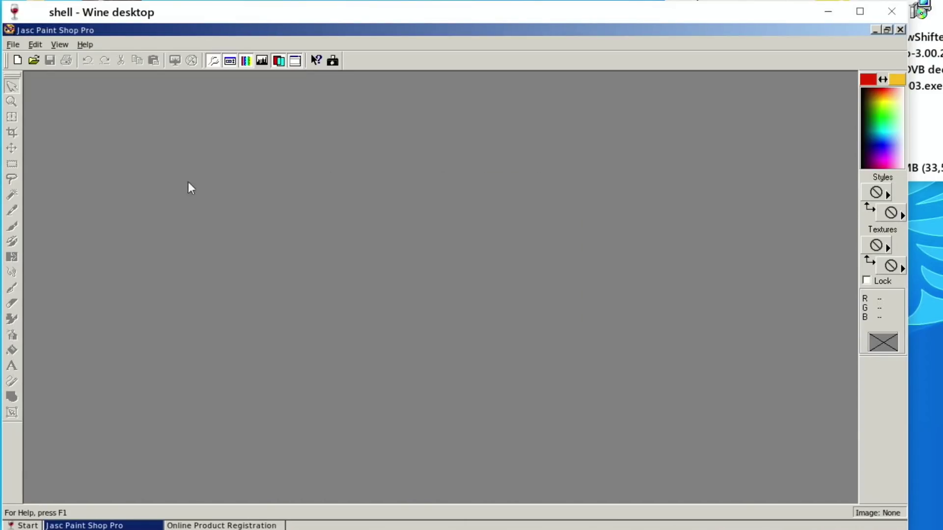
Open bubbles 400.JPG from the Pictures folder and move its window right and down.
key("ctrl+o")
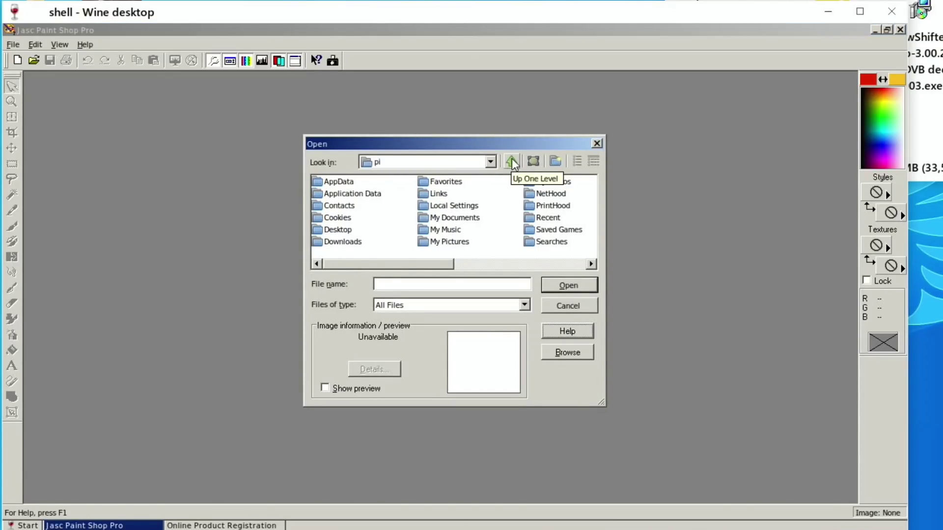
left_click(512, 161)
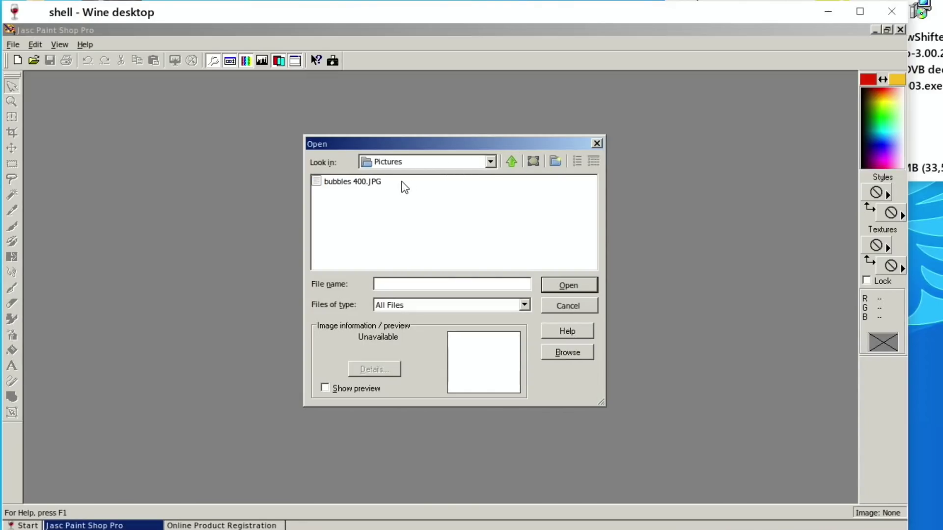
left_click(356, 183)
left_click(554, 287)
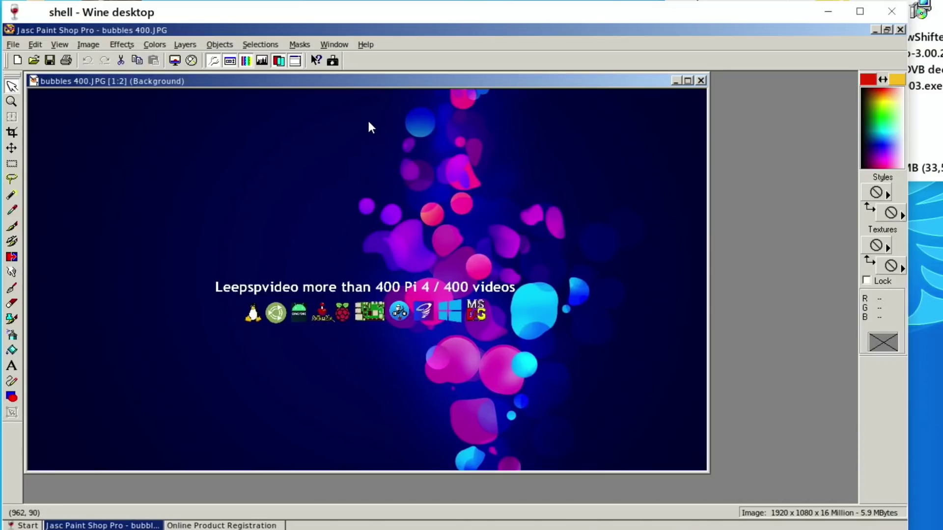
left_click_drag(346, 85, 452, 122)
Apply the 3D Effects Buttonize effect to the image.
left_click(122, 43)
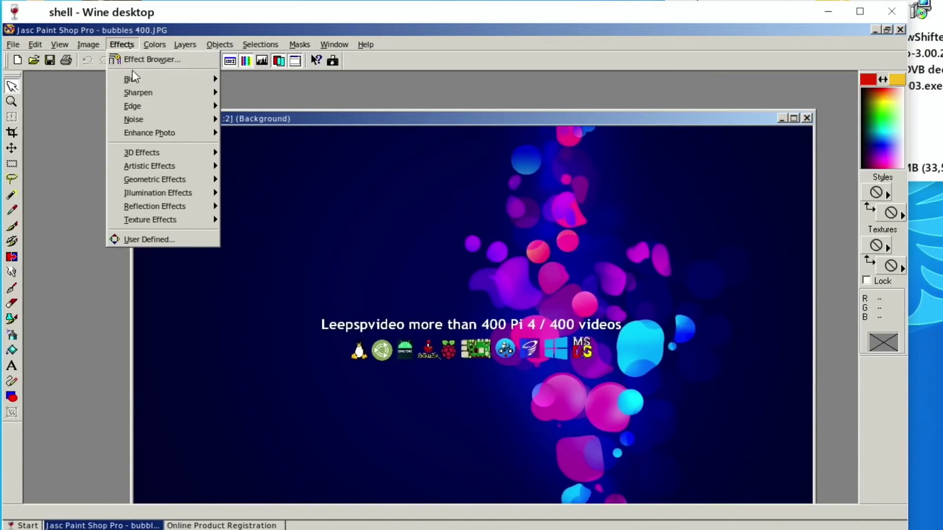
mouse_move(150, 151)
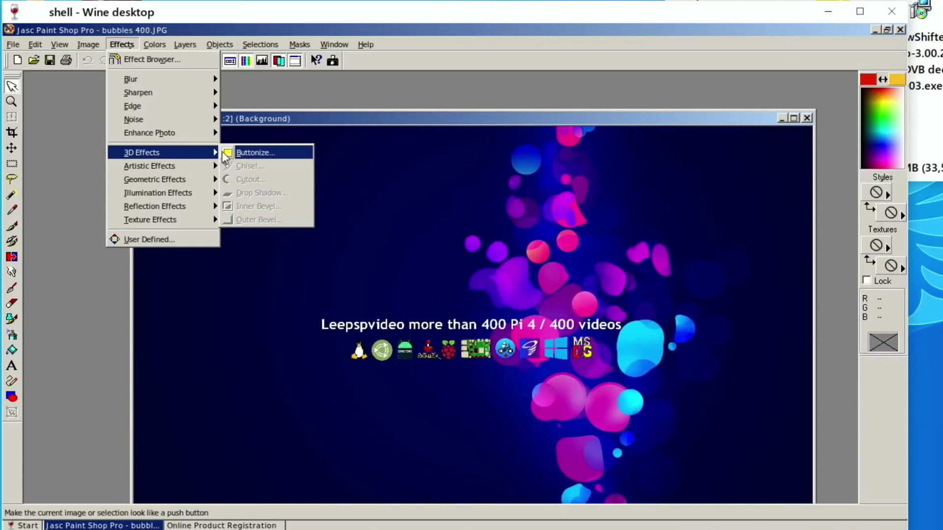
left_click(236, 152)
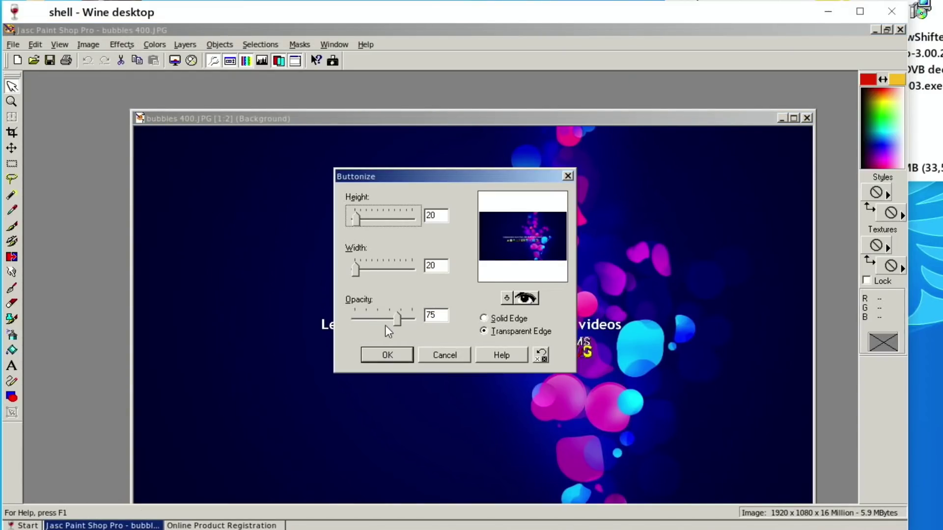
left_click(386, 356)
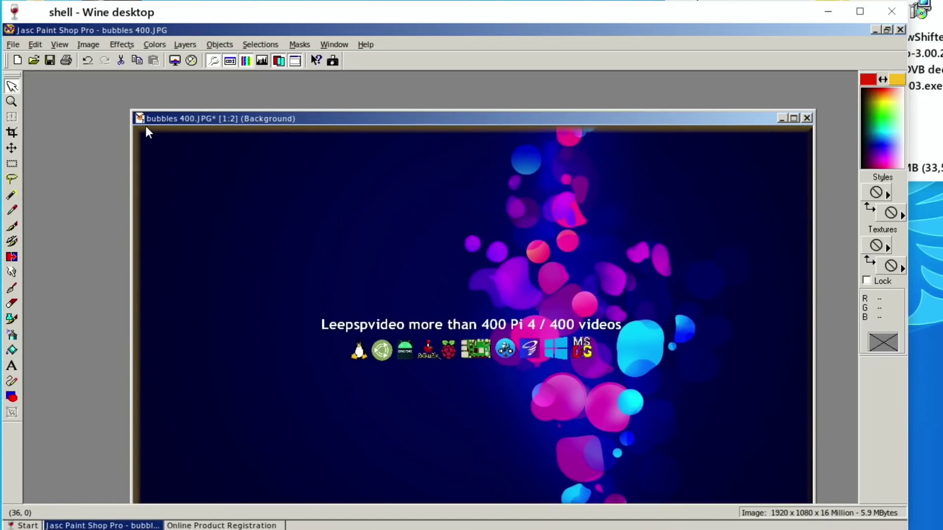
Apply Enhance Photo's Automatic Contrast Enhancement to the image.
key("alt+c")
mouse_move(157, 133)
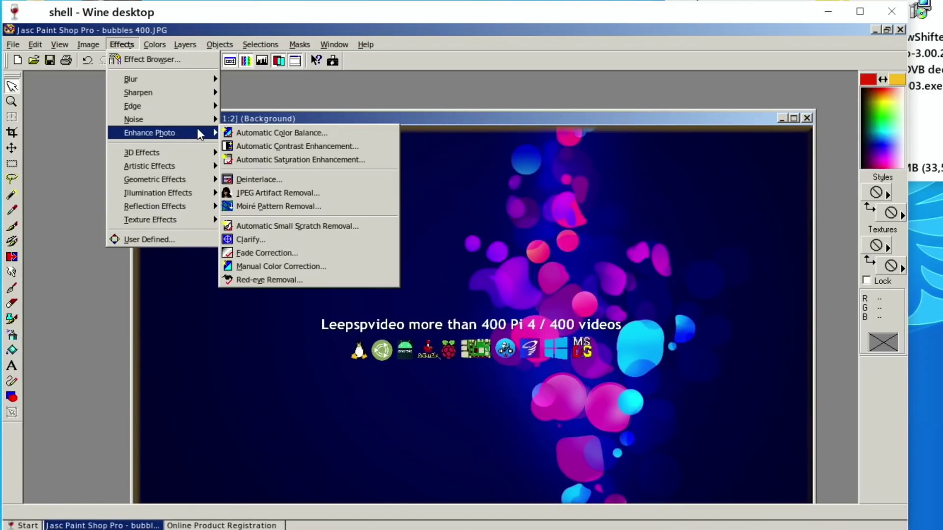
left_click(273, 146)
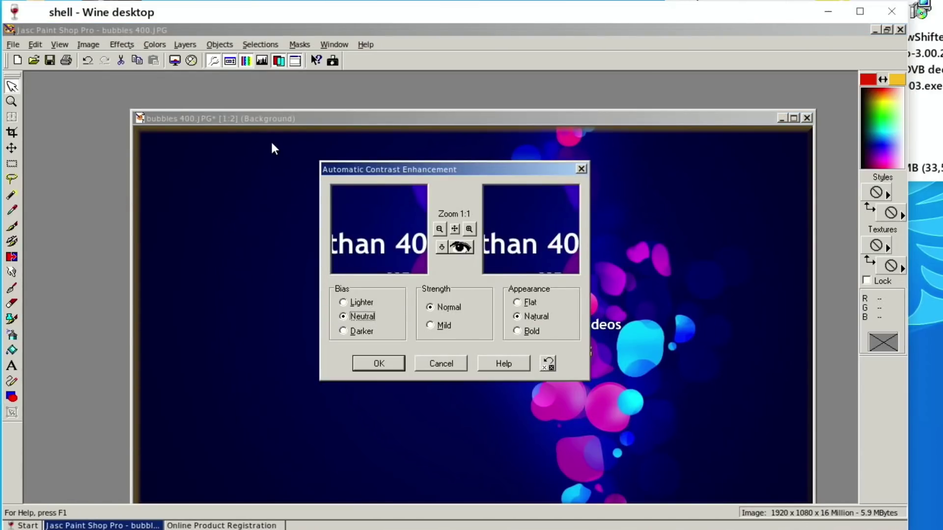
left_click(391, 362)
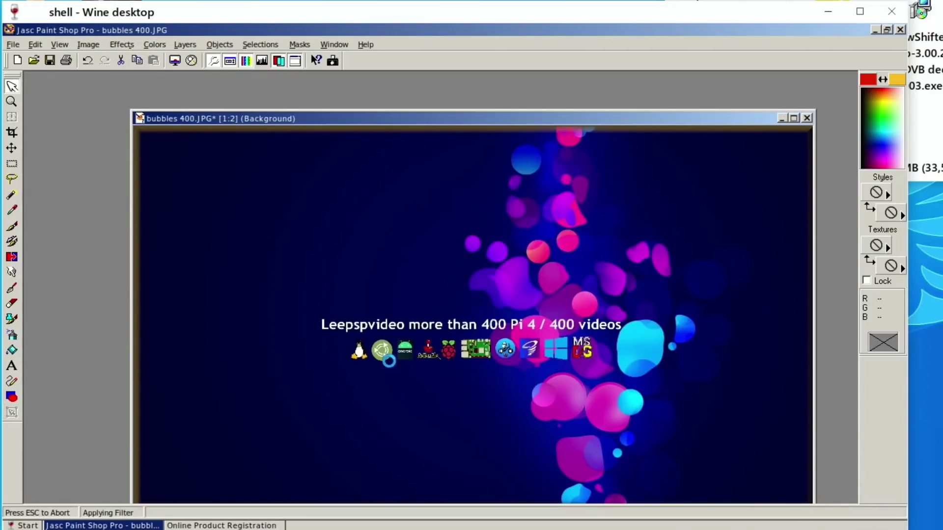
Apply the Kaleidoscope reflection effect to bubbles 400.JPG, then close it without saving.
left_click(127, 43)
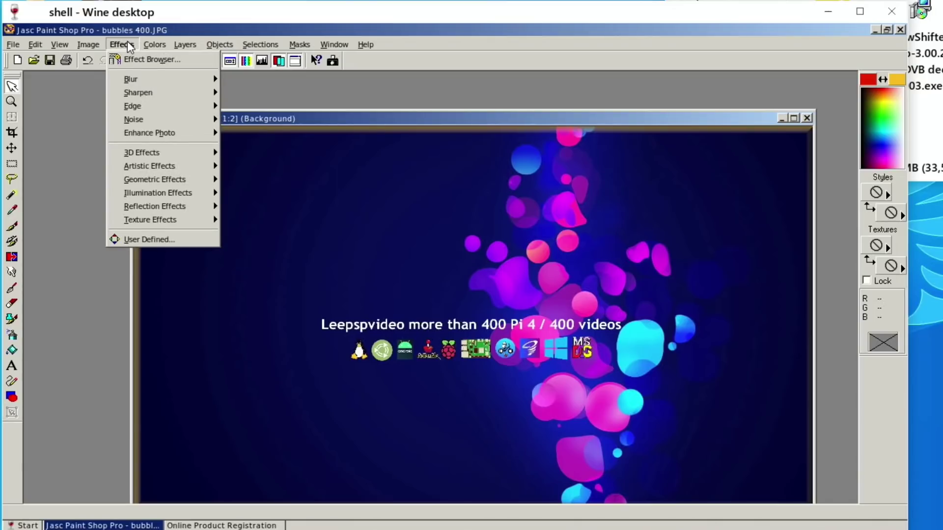
mouse_move(143, 152)
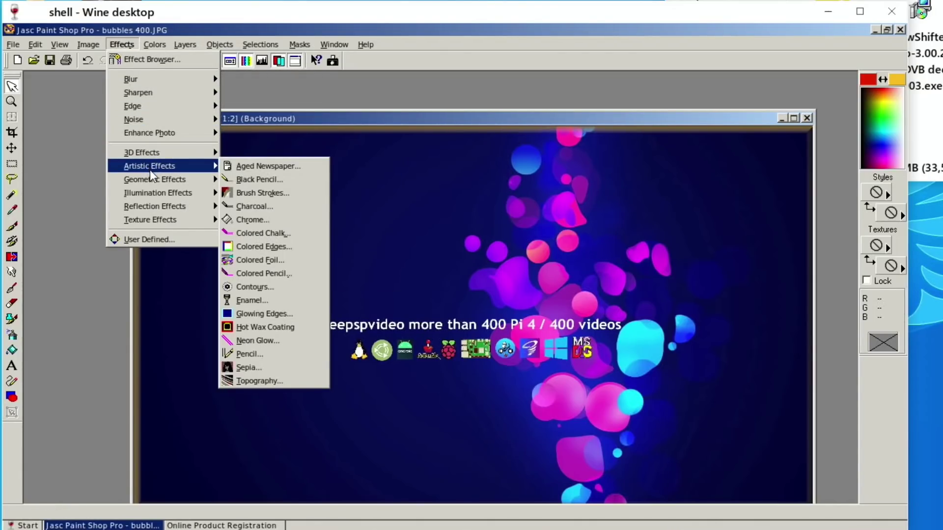
mouse_move(164, 190)
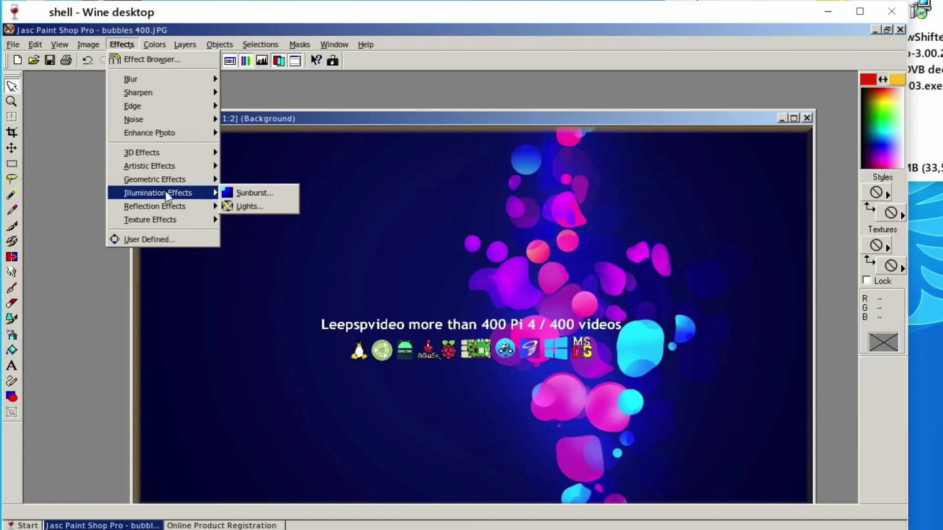
mouse_move(179, 205)
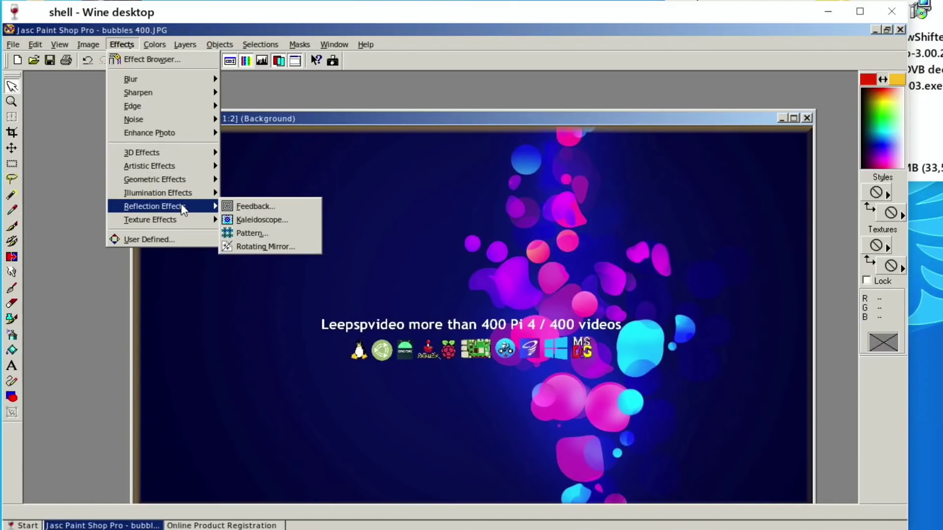
left_click(249, 216)
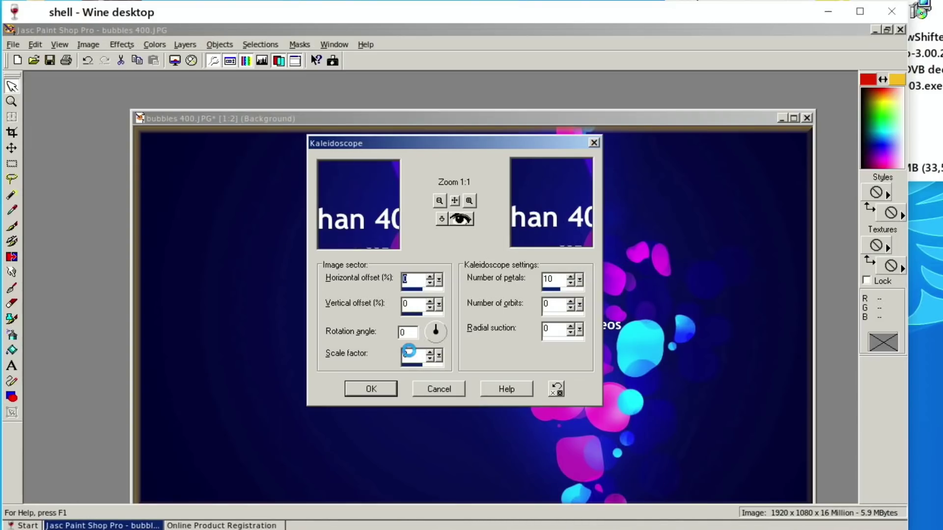
left_click(376, 392)
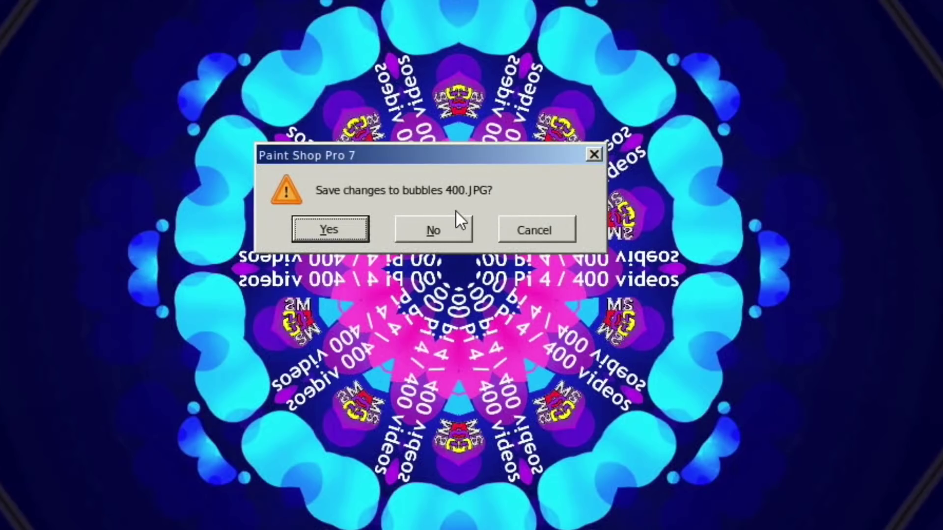
left_click(440, 221)
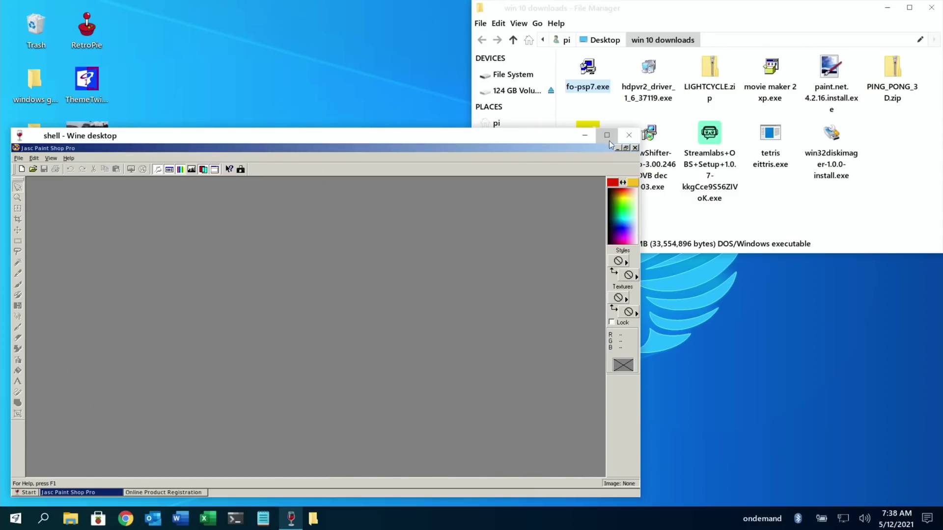
Close Paint Shop Pro, extract LIGHTCYCLE.zip here, and open the new LIGHTCYCLE folder.
left_click(635, 148)
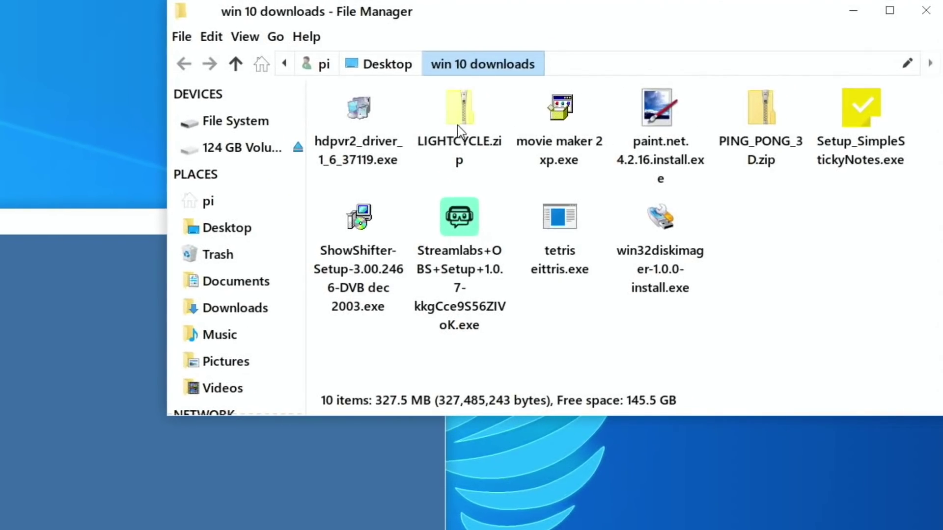
right_click(464, 115)
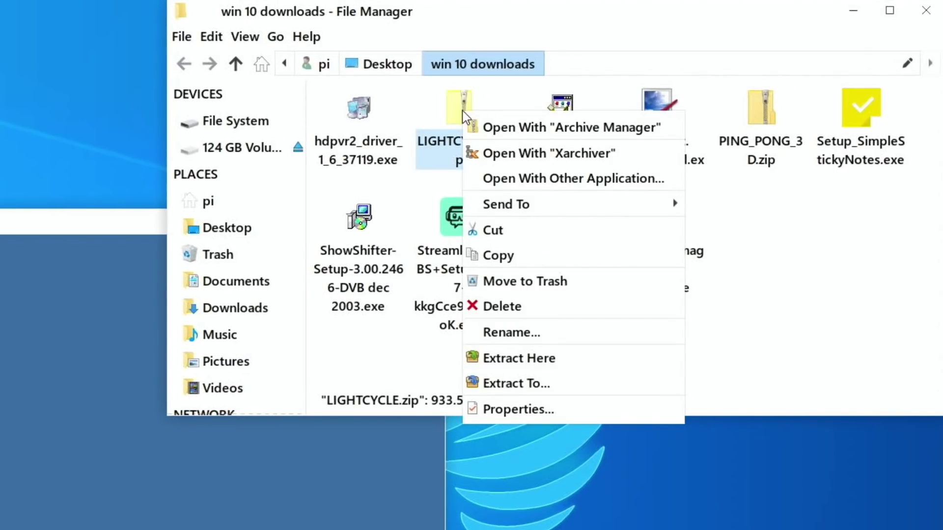
left_click(523, 357)
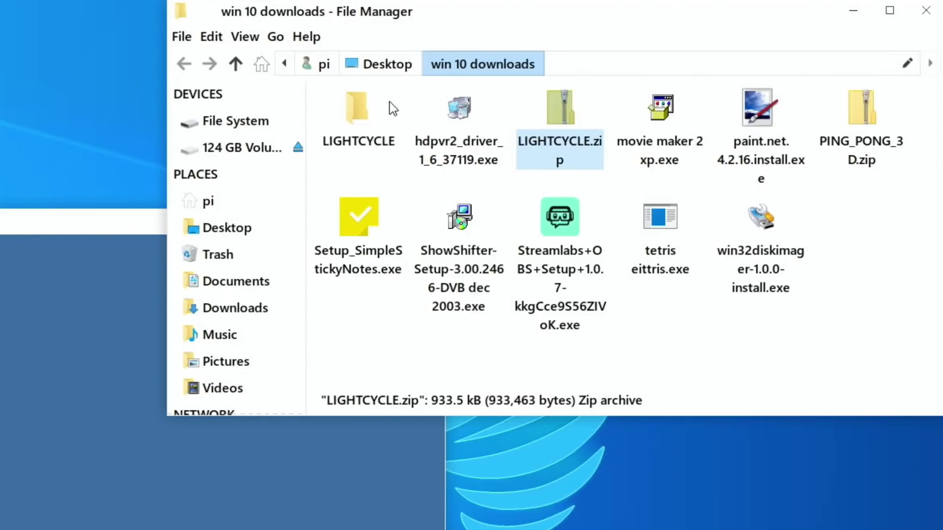
double_click(359, 107)
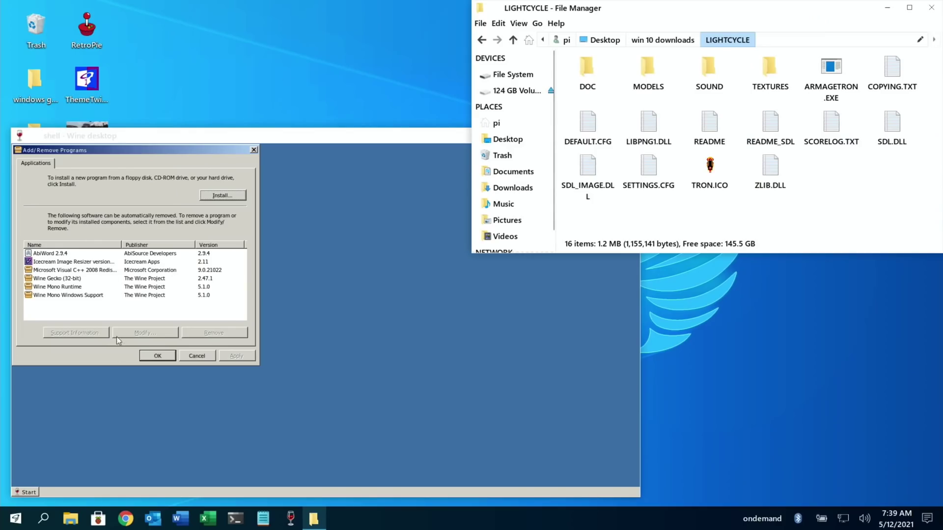
From Add/Remove Programs, browse into LIGHTCYCLE, filter Programs (*.exe) and run ARMAGETRON.EXE.
left_click(16, 489)
mouse_move(44, 475)
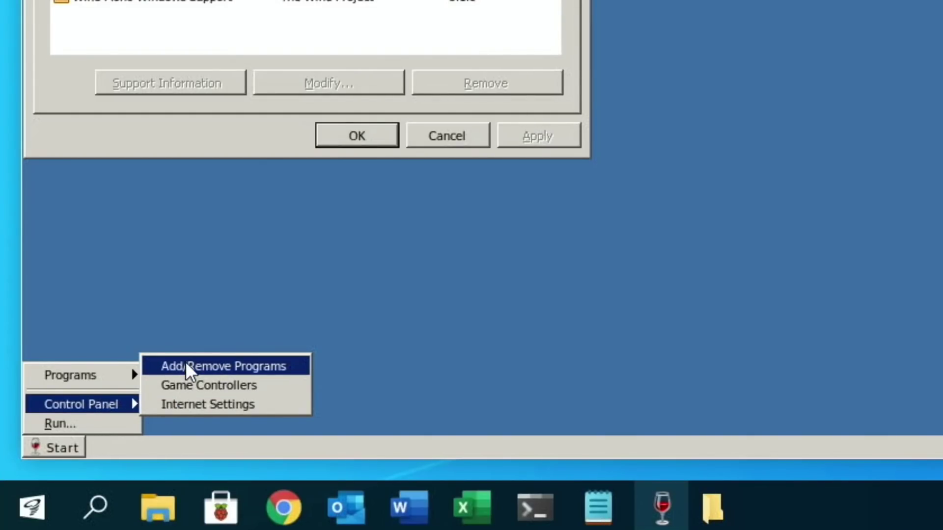
left_click(186, 367)
left_click(473, 167)
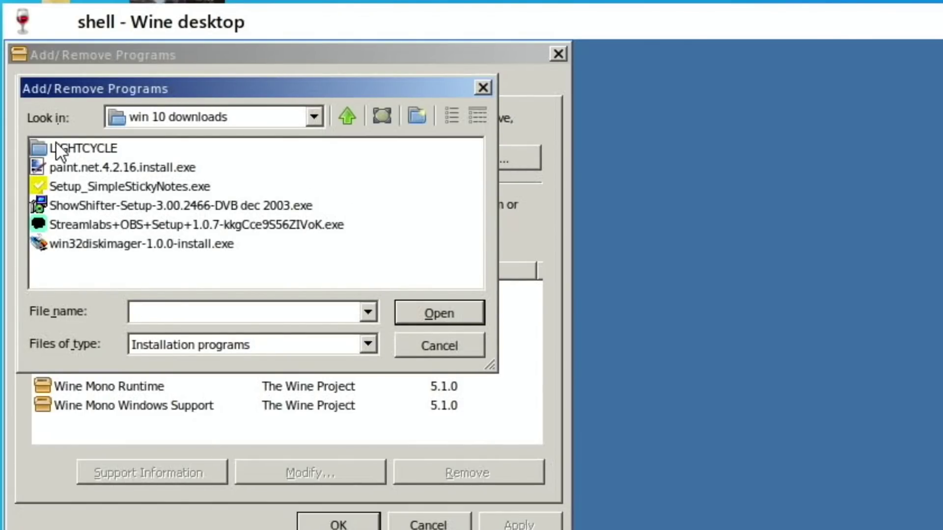
double_click(55, 142)
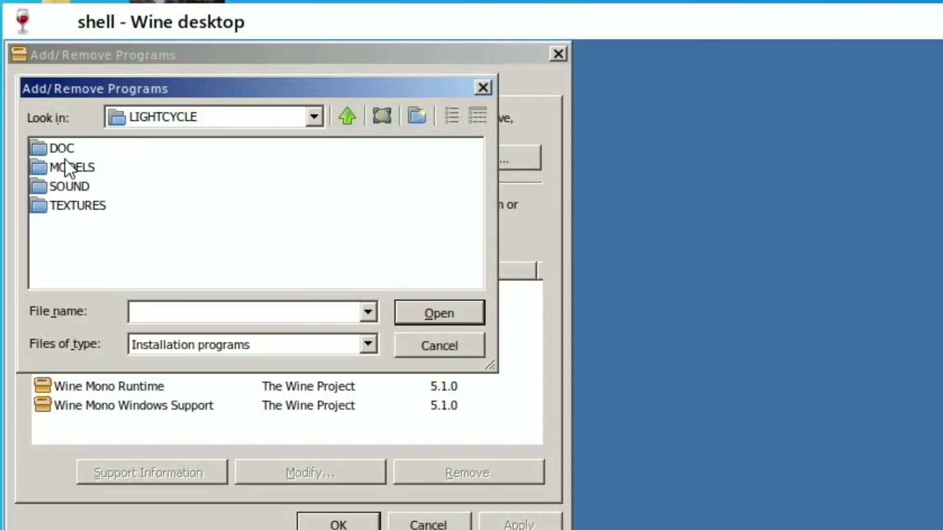
left_click(368, 345)
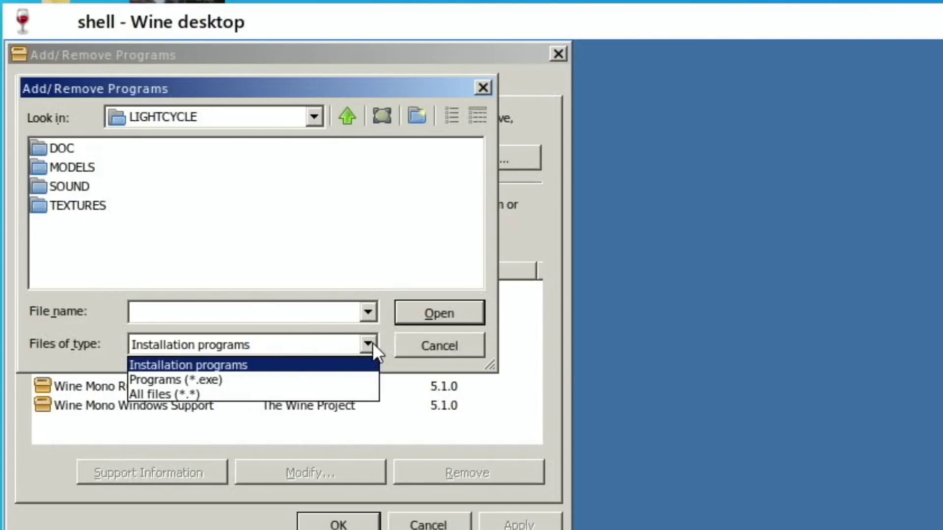
left_click(253, 380)
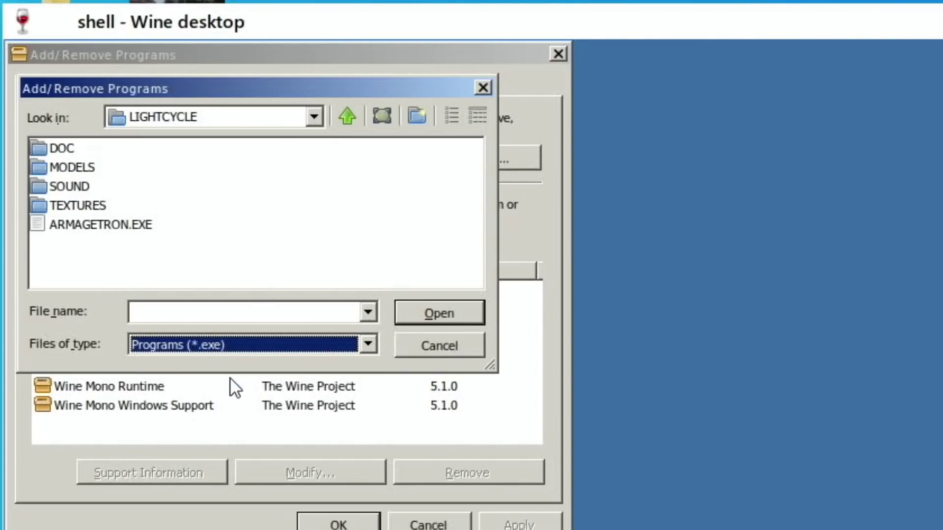
double_click(111, 225)
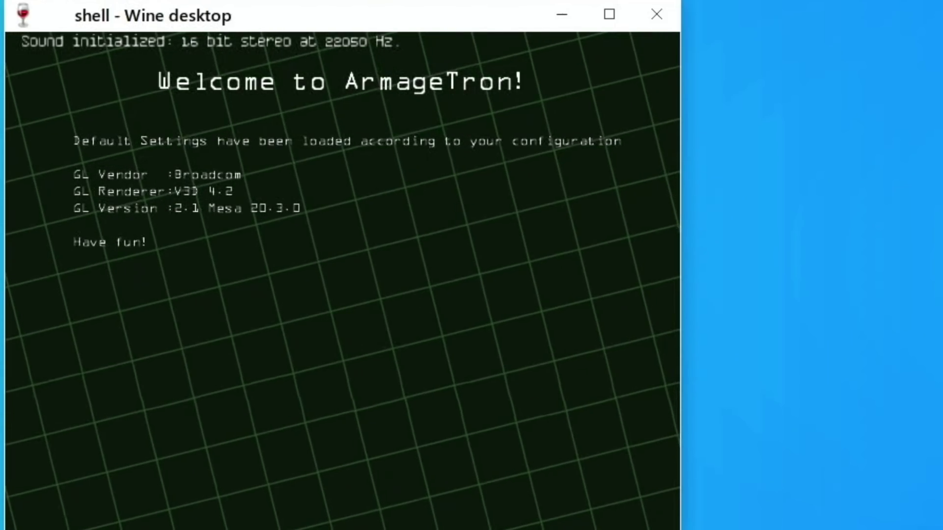
Start a light-cycle match, steer left, and pause it with Esc.
key("Return")
key("Return")
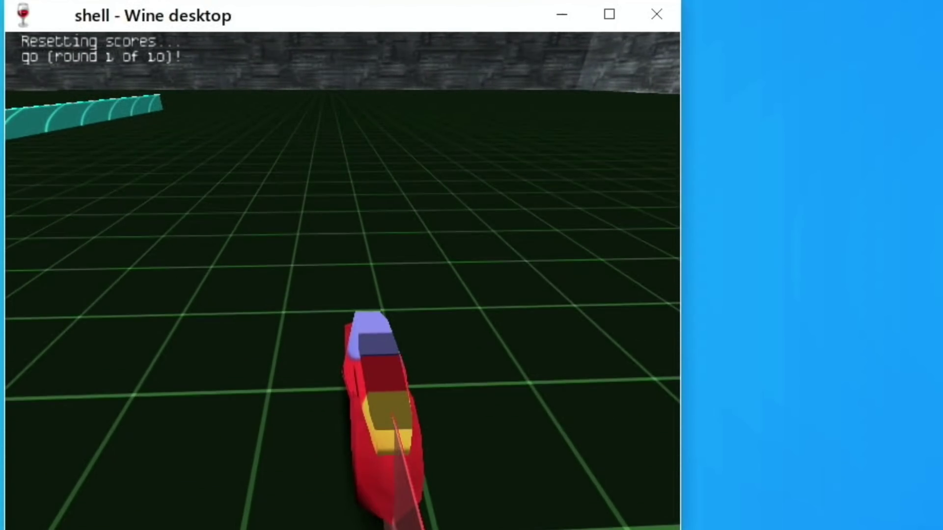
key("Left")
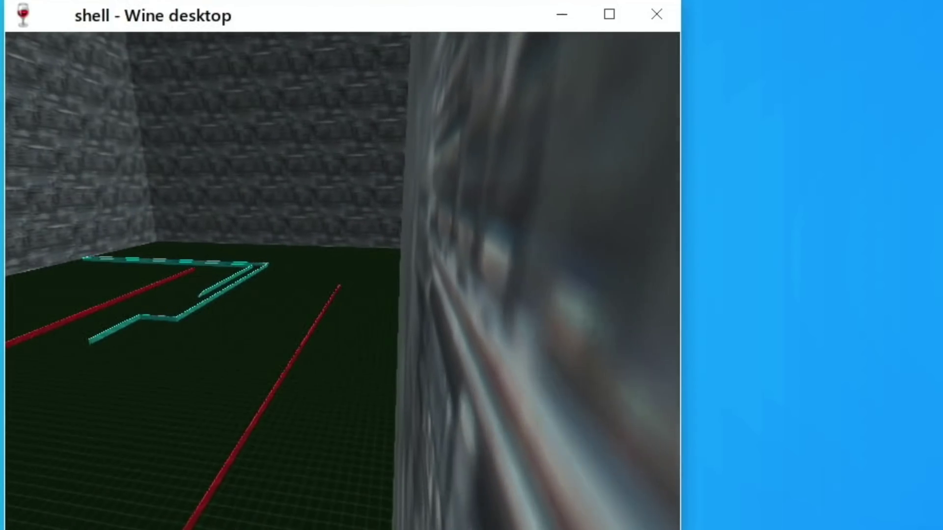
key("Escape")
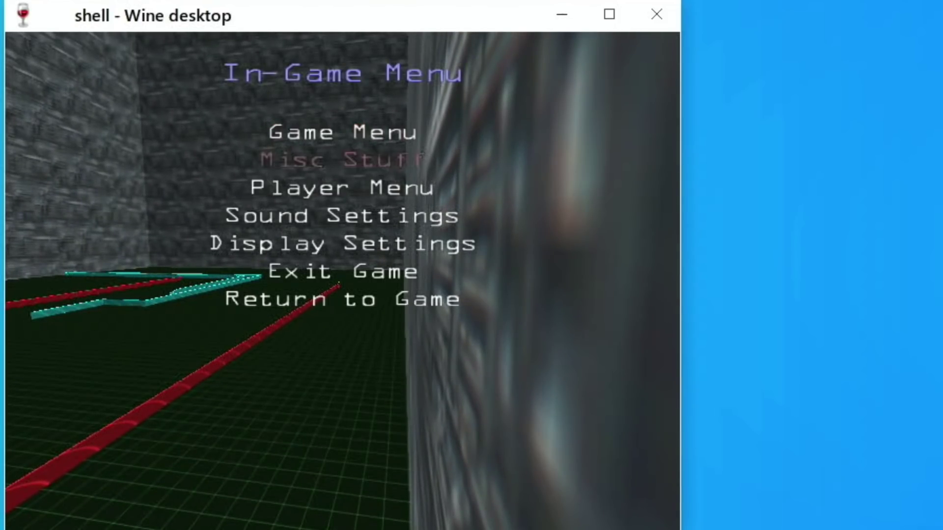
Choose Exit Game, Exit Menu, then Exit Game to quit ArmageTron.
key("Down")
key("Down")
key("Down")
key("Down")
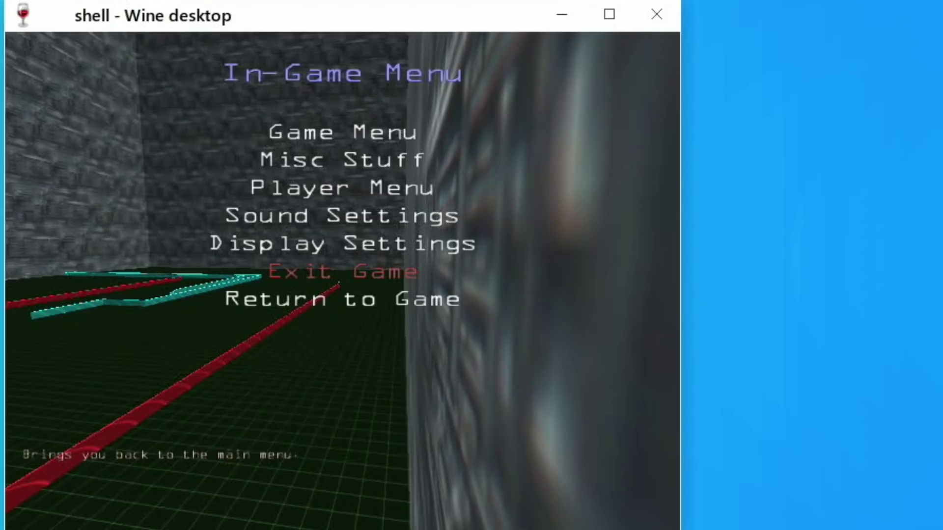
key("Return")
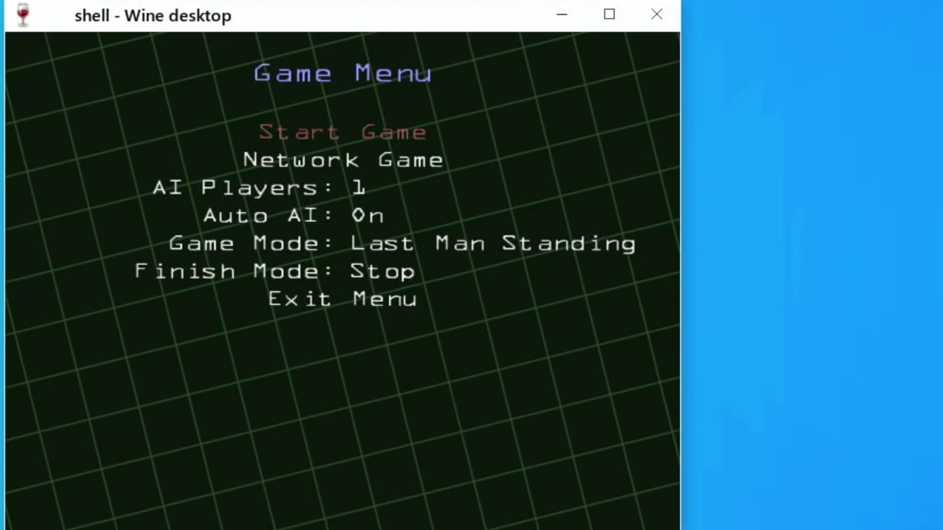
key("Down")
key("Down")
key("Down")
key("Down")
key("Down")
key("Down")
key("Return")
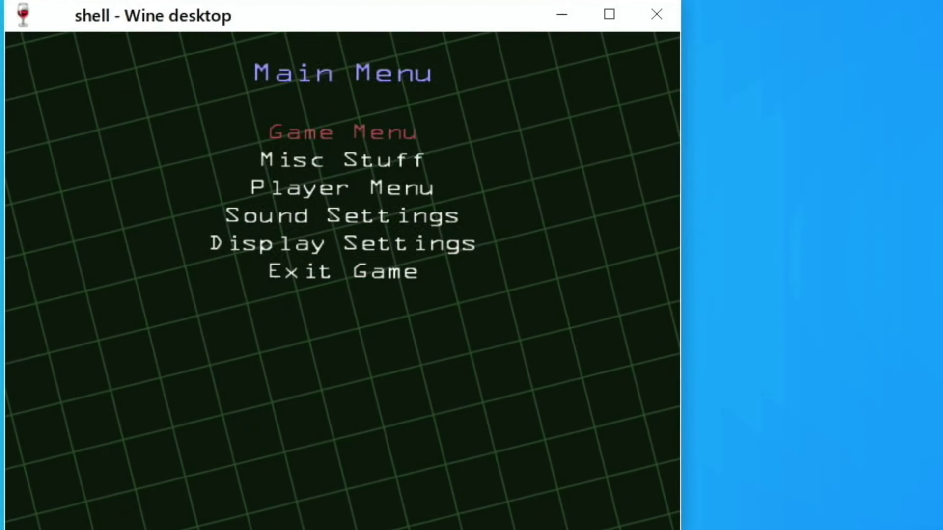
key("Down")
key("Down")
key("Down")
key("Down")
key("Down")
key("Return")
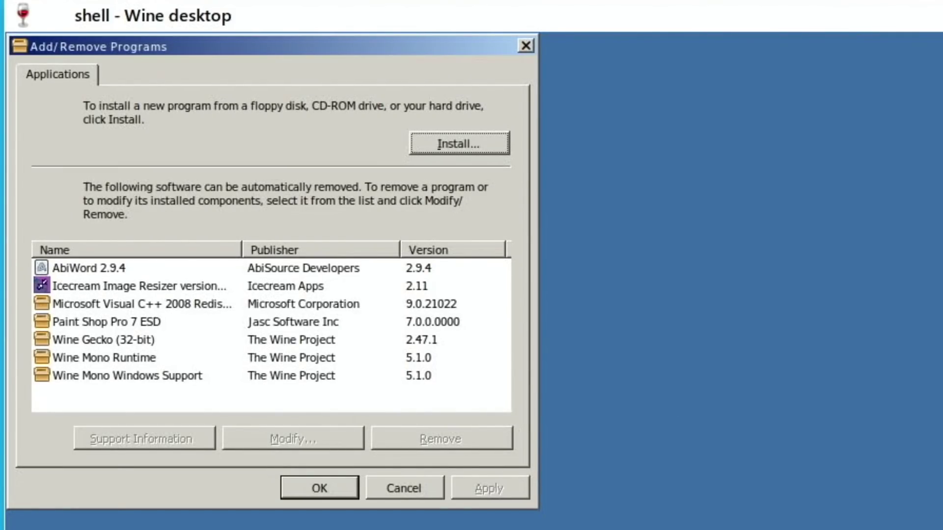
key("super")
mouse_move(62, 462)
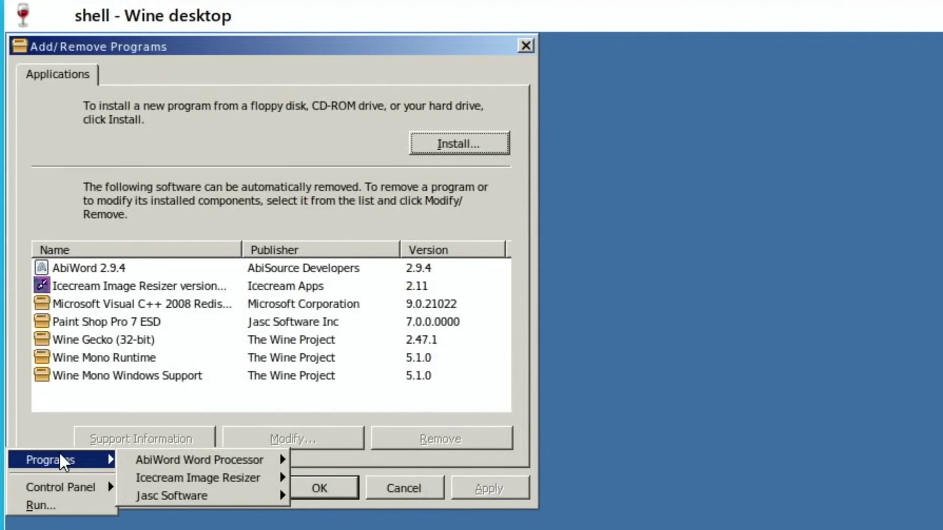
mouse_move(168, 500)
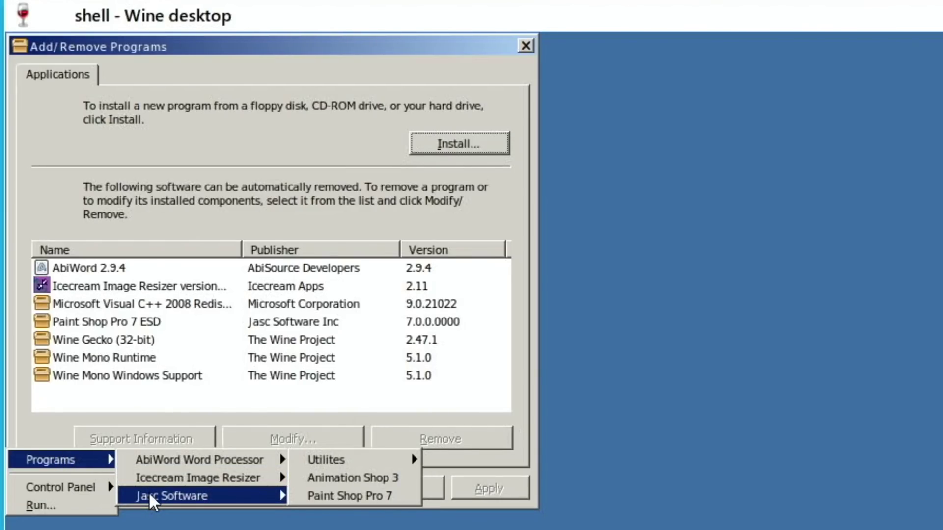
mouse_move(140, 464)
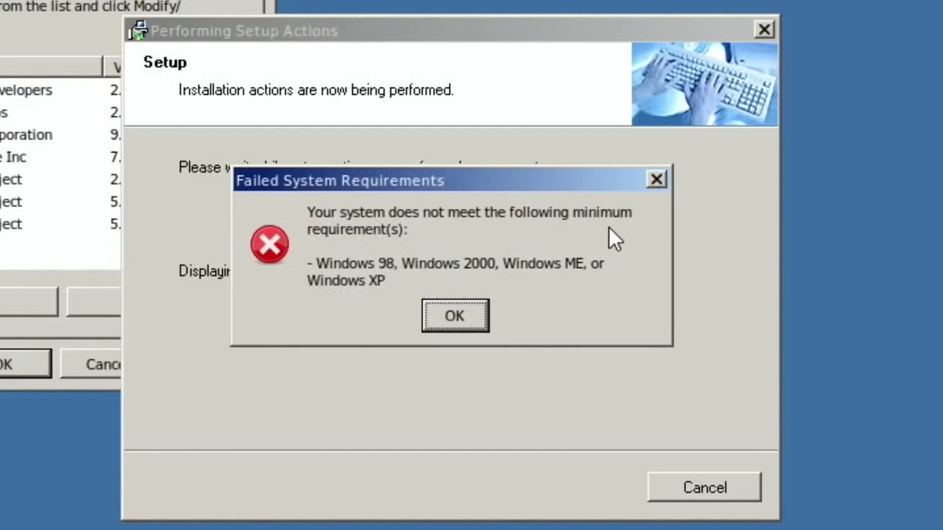
Dismiss the system requirements warning and begin installing ShowShifter in English past the welcome page.
left_click(447, 318)
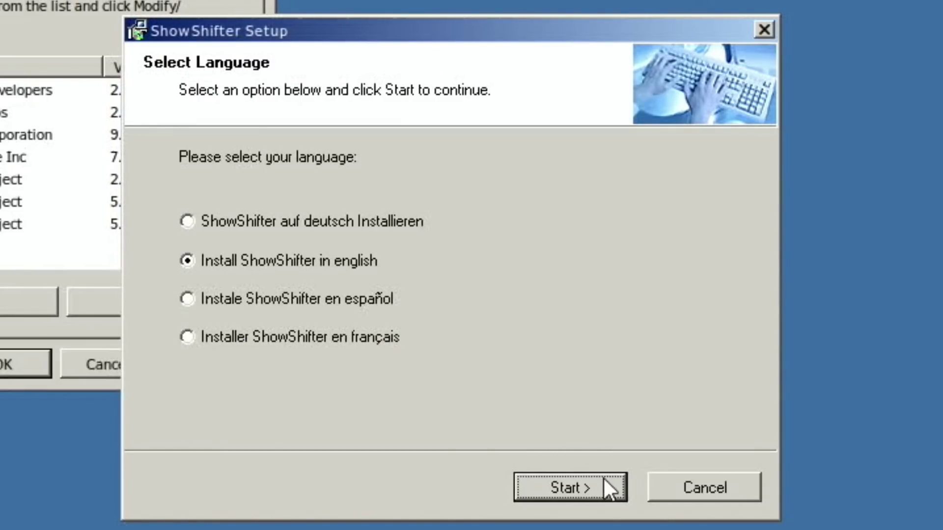
left_click(580, 481)
left_click(580, 481)
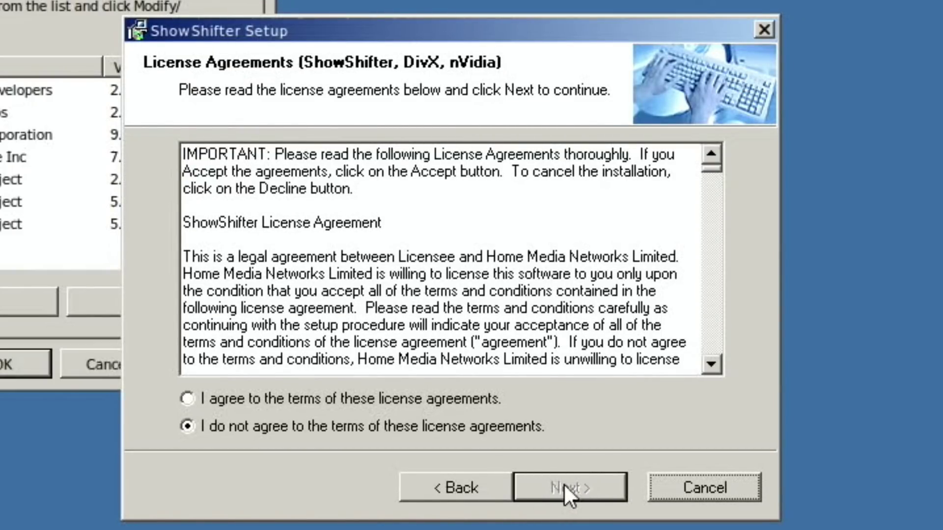
Accept the licence agreement, dismiss the latest-version notice, and finish the installation.
left_click(186, 399)
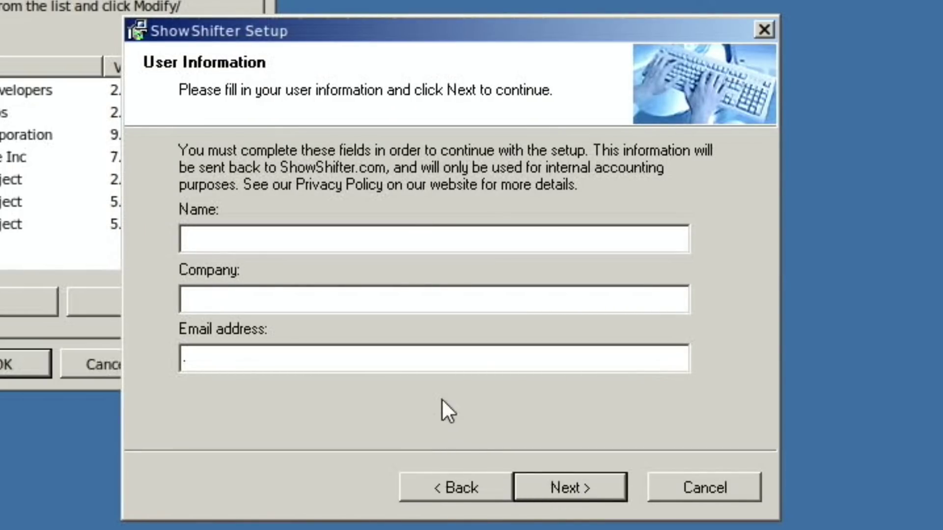
left_click(543, 489)
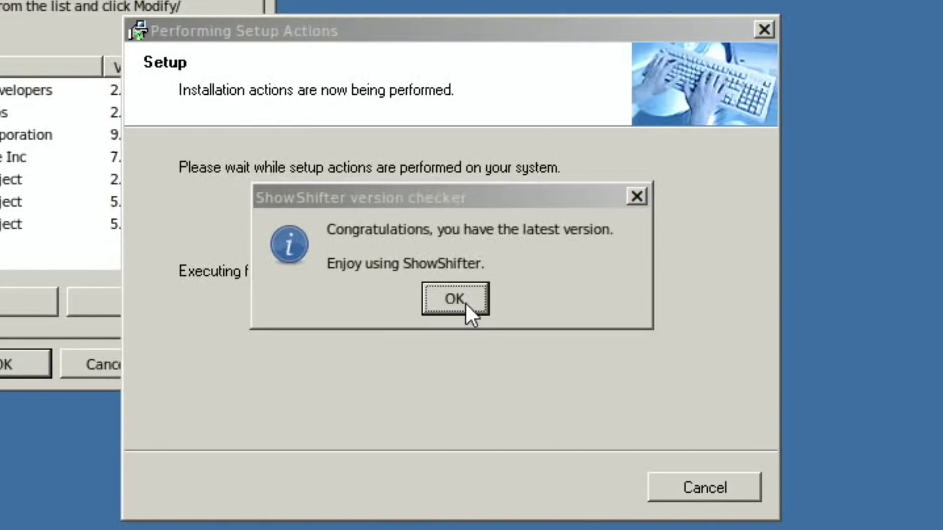
left_click(456, 299)
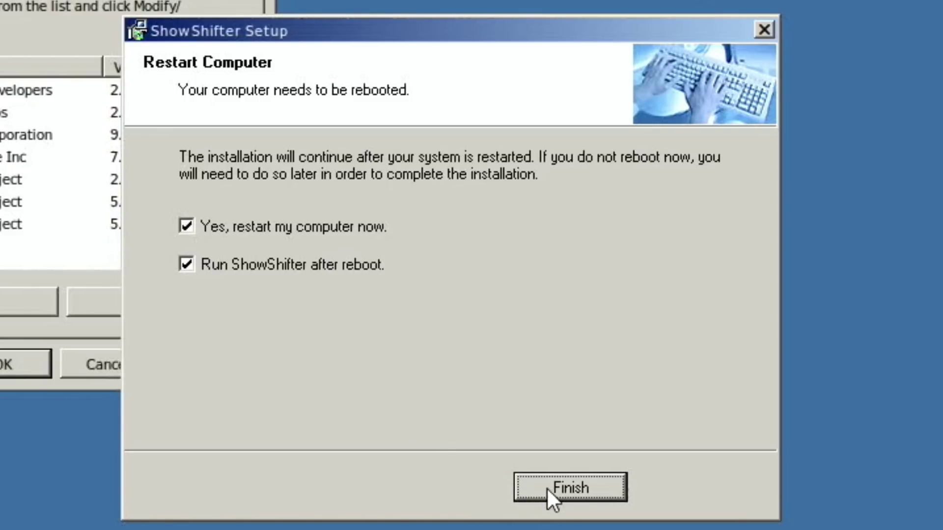
left_click(569, 488)
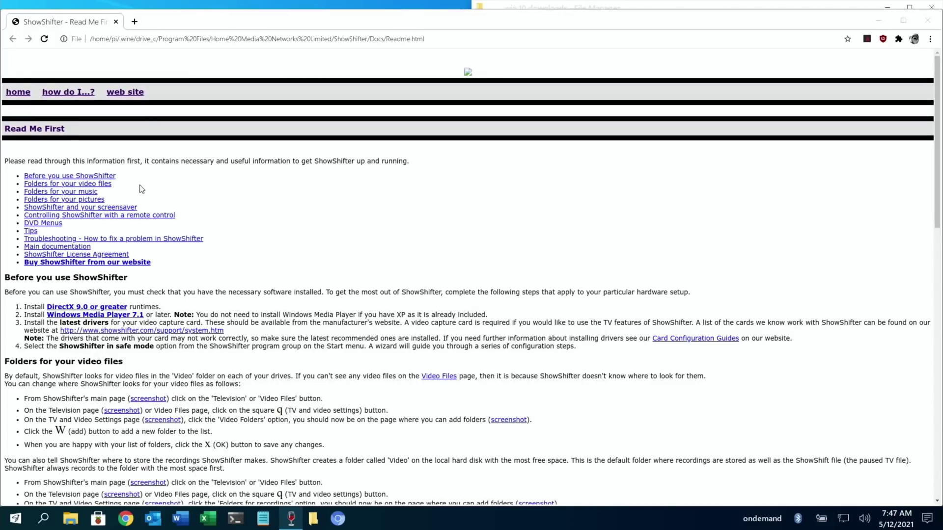
Scroll through the ShowShifter Read Me First page in Chrome, then close the browser window.
scroll(140, 185, "down", 15)
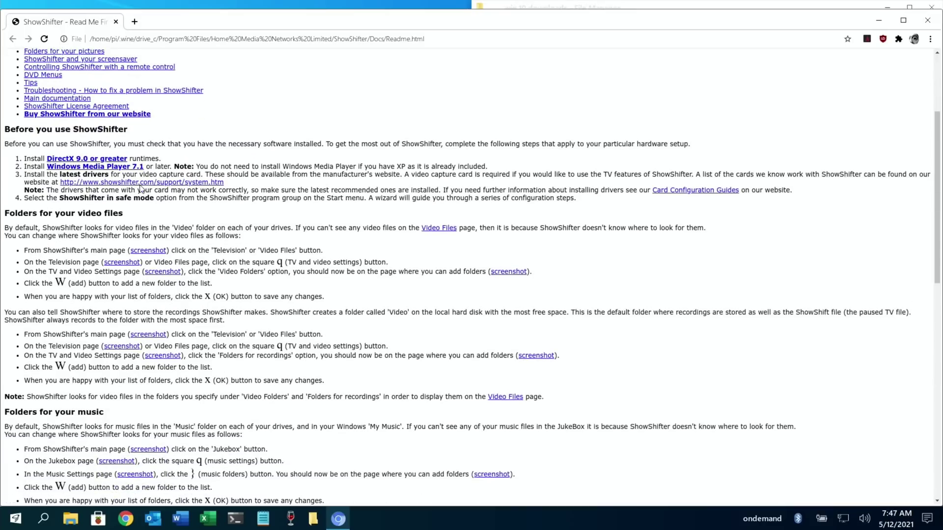
scroll(140, 188, "up", 15)
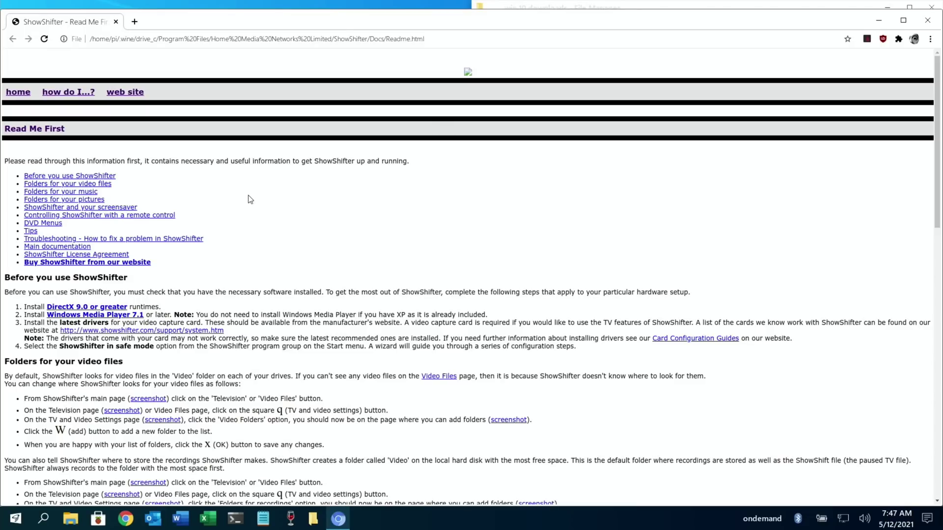
scroll(395, 232, "down", 5)
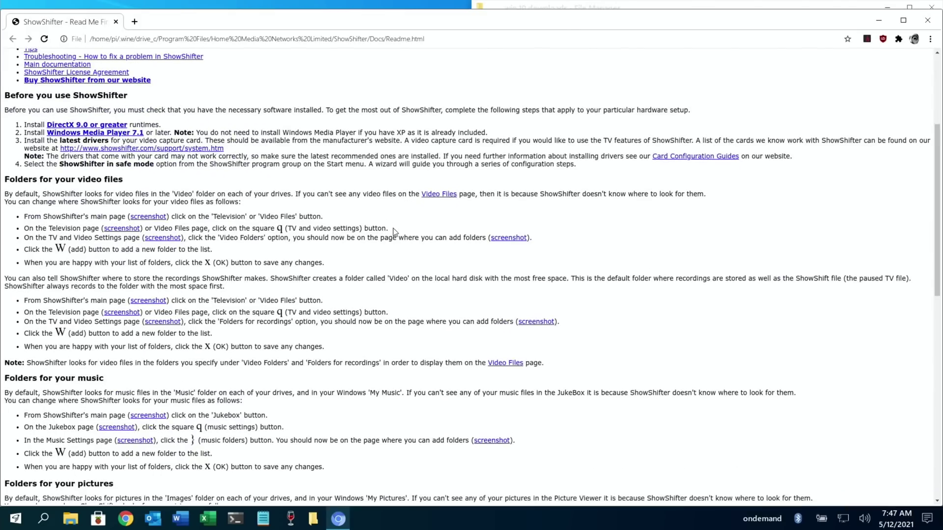
scroll(395, 232, "up", 5)
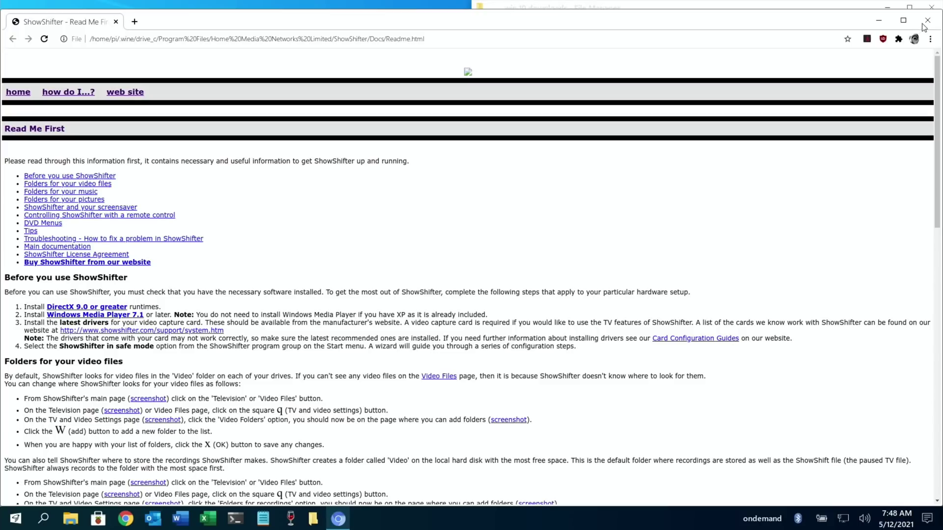
left_click(928, 20)
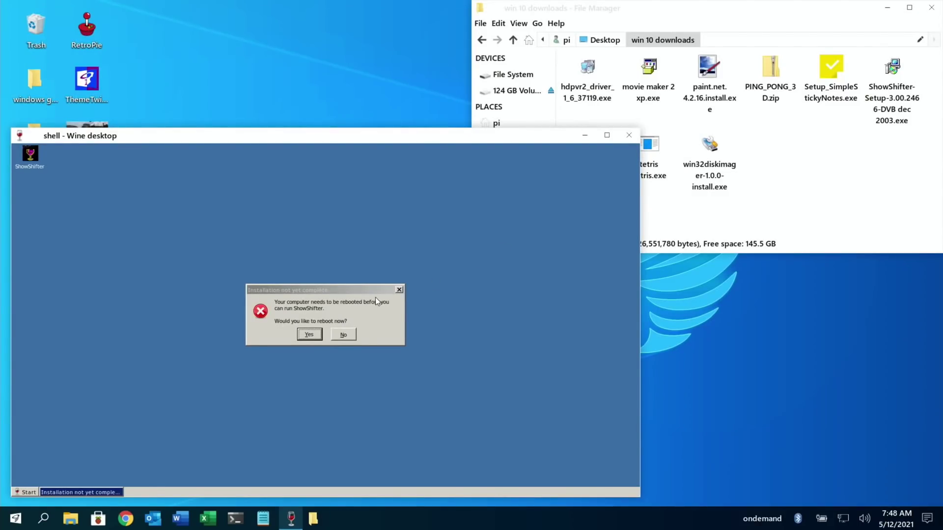
Accept the reboot to complete installation, then relaunch Wine Desktop from Recently Used.
left_click(308, 335)
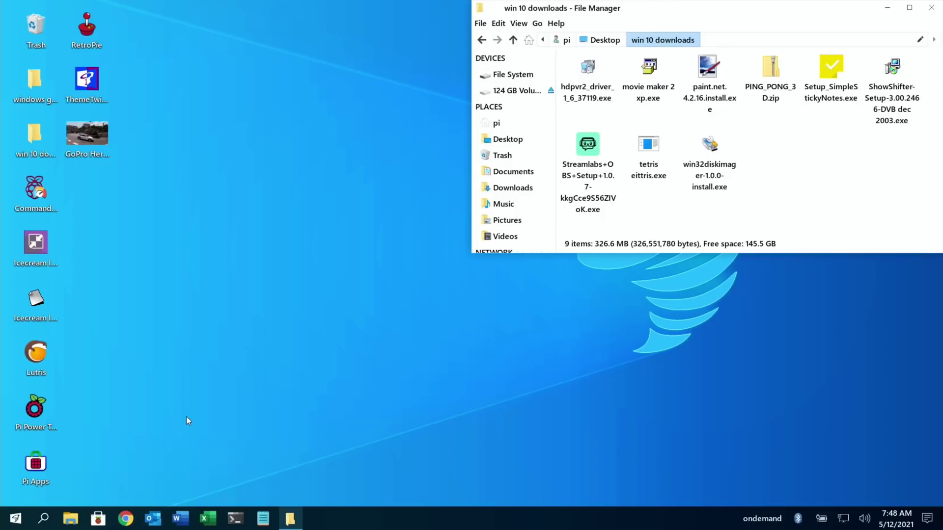
left_click(16, 518)
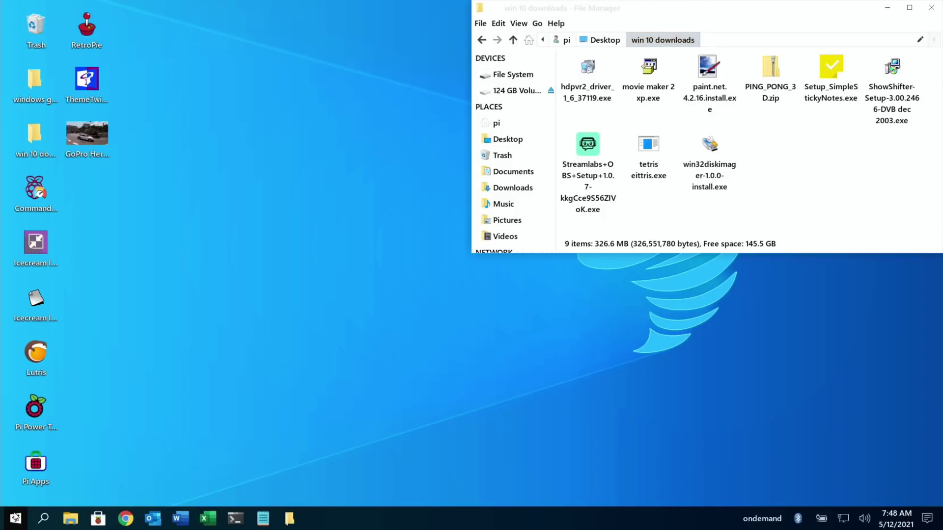
left_click(66, 308)
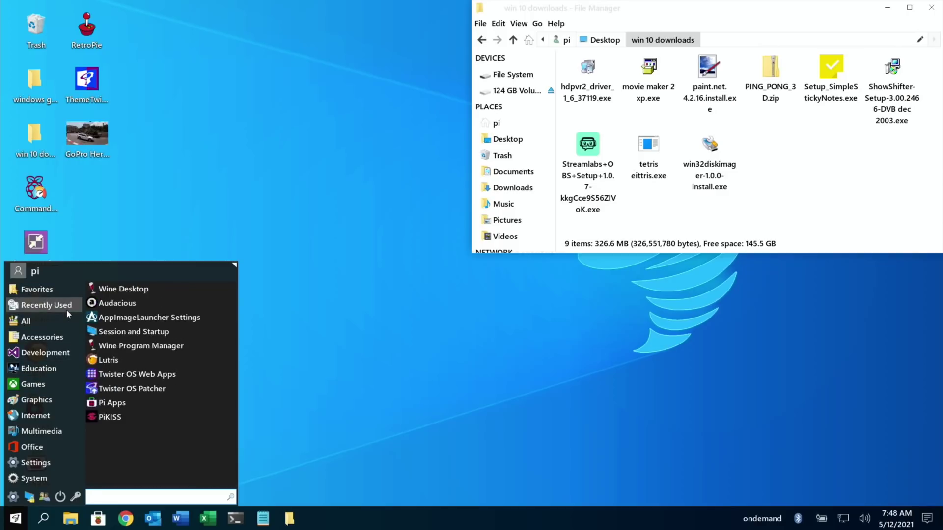
left_click(113, 289)
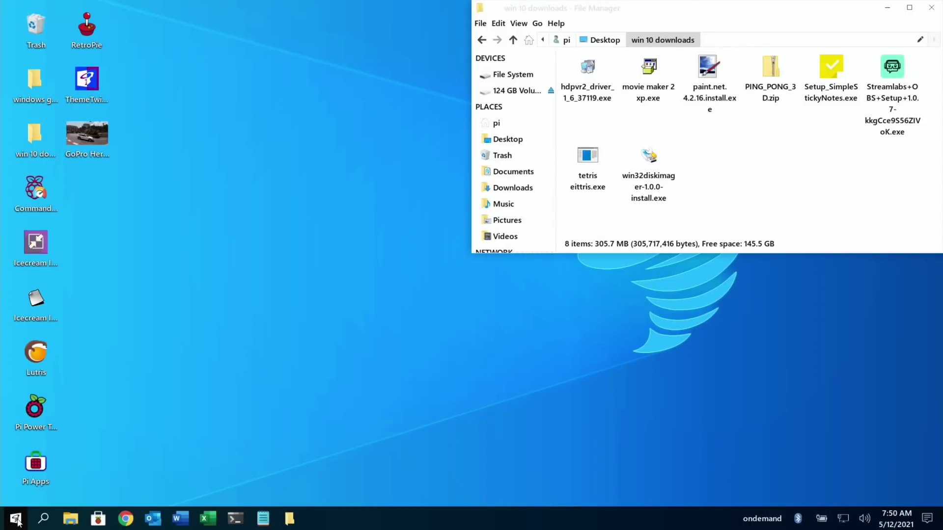
Relaunch Wine Desktop from Recently Used and move its window to the screen centre.
left_click(16, 519)
mouse_move(47, 354)
mouse_move(52, 305)
left_click(109, 290)
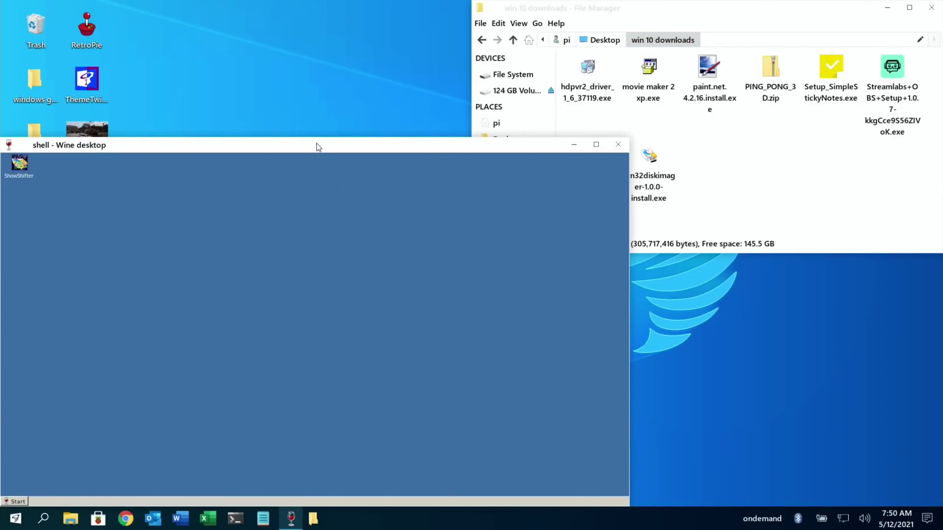
left_click_drag(319, 146, 523, 132)
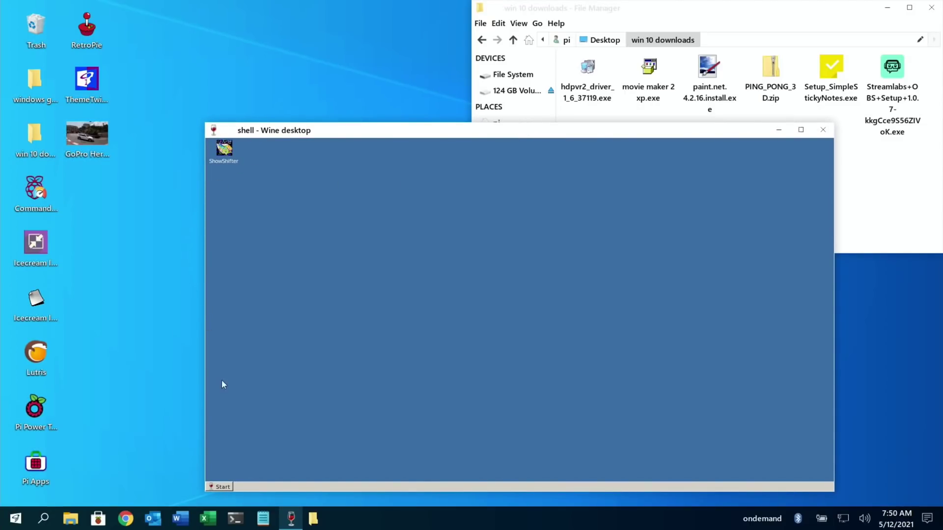
Run ShowShifter in safe mode from Start > Programs > ShowShifter.
left_click(220, 487)
mouse_move(239, 469)
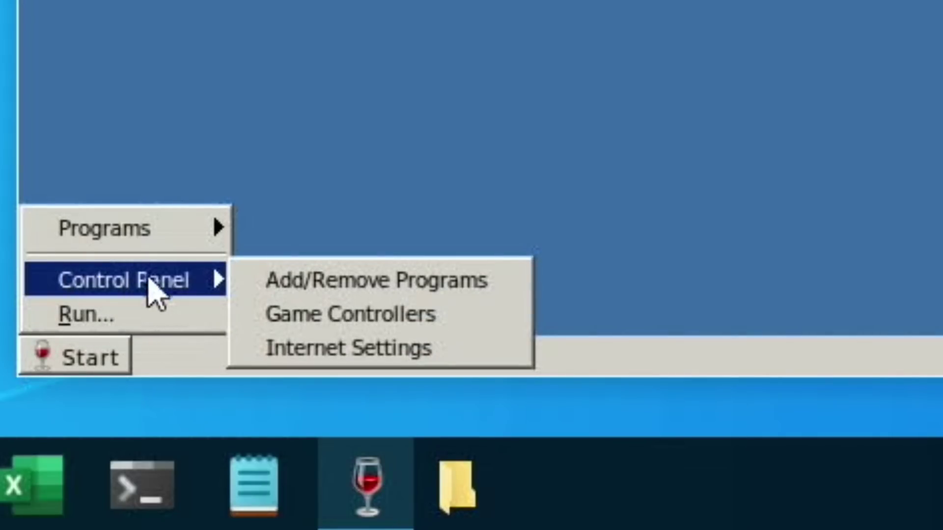
mouse_move(201, 229)
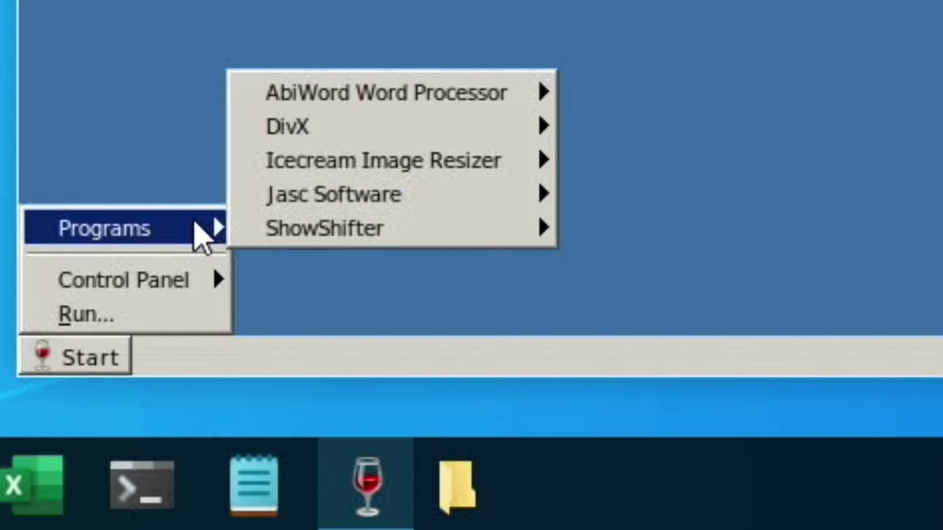
mouse_move(328, 232)
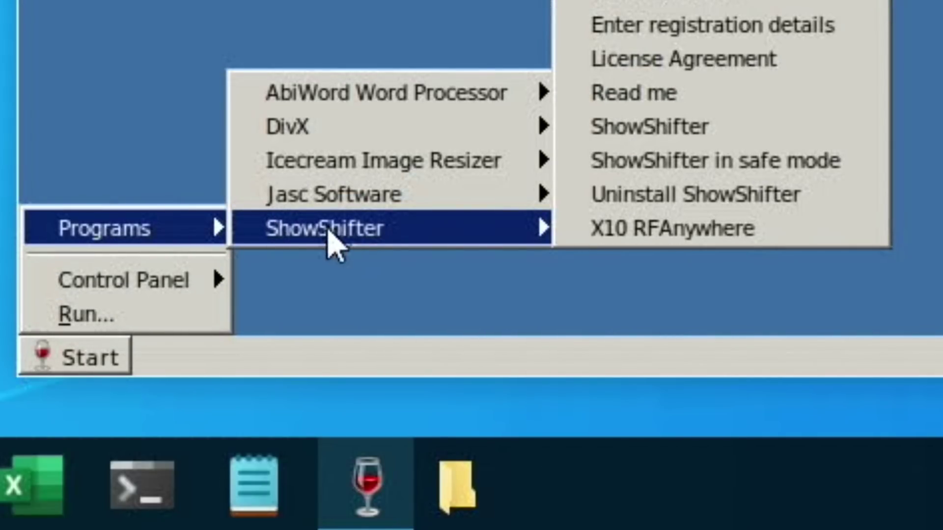
left_click(726, 161)
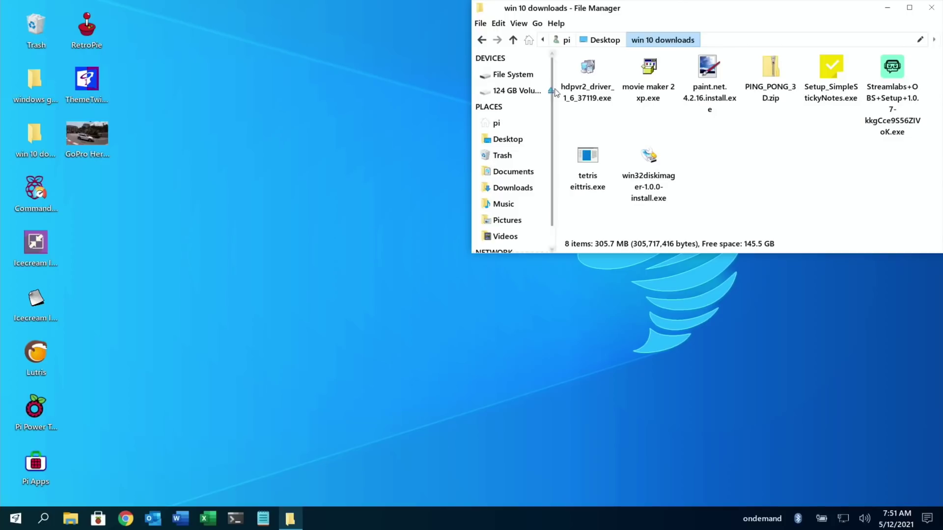
Permanently delete hdpvr2_driver_1_6_37119.exe from the win 10 downloads folder.
left_click(589, 82)
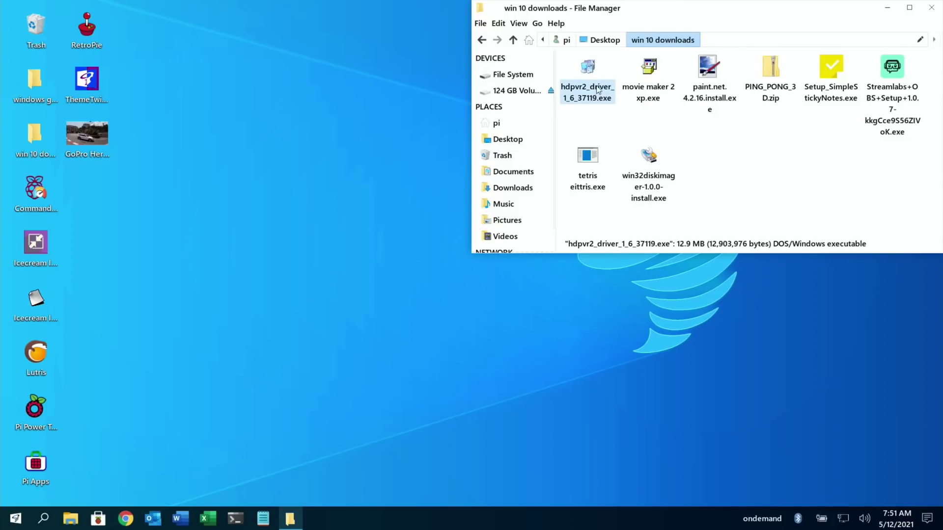
right_click(588, 85)
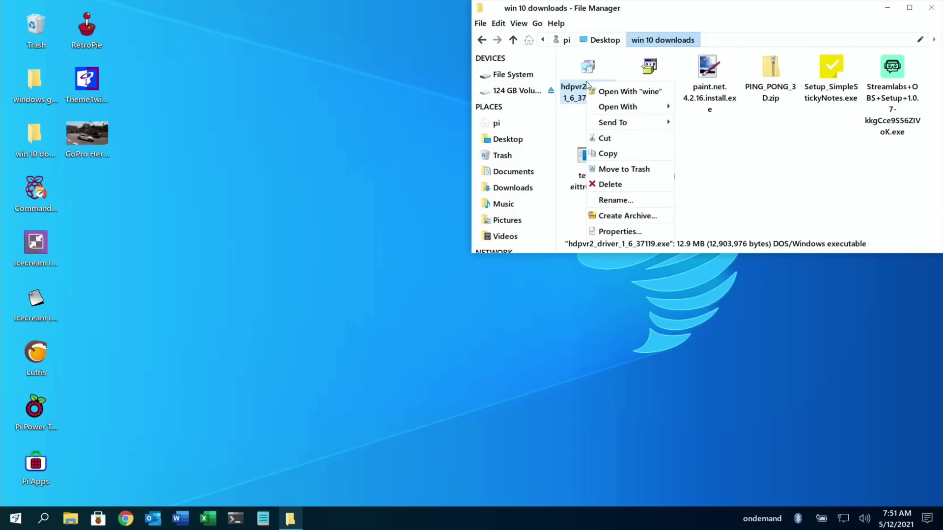
left_click(608, 184)
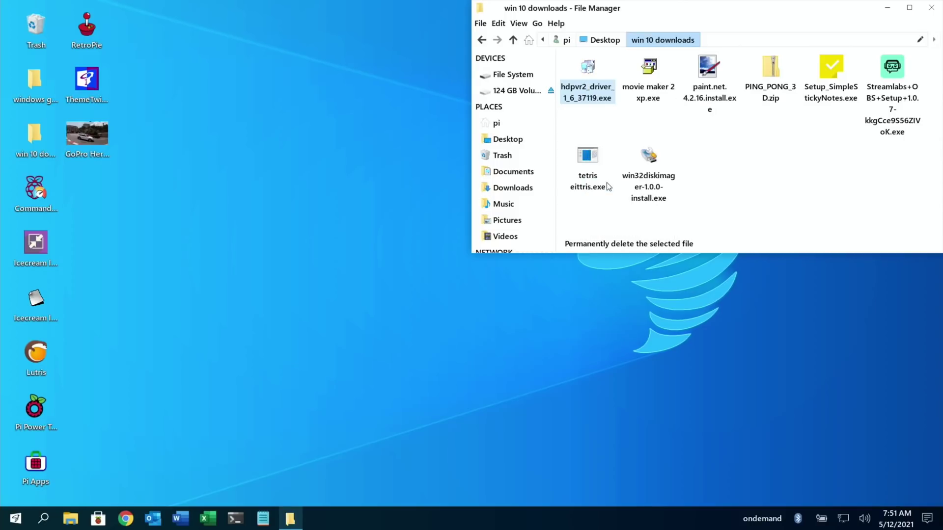
left_click(721, 179)
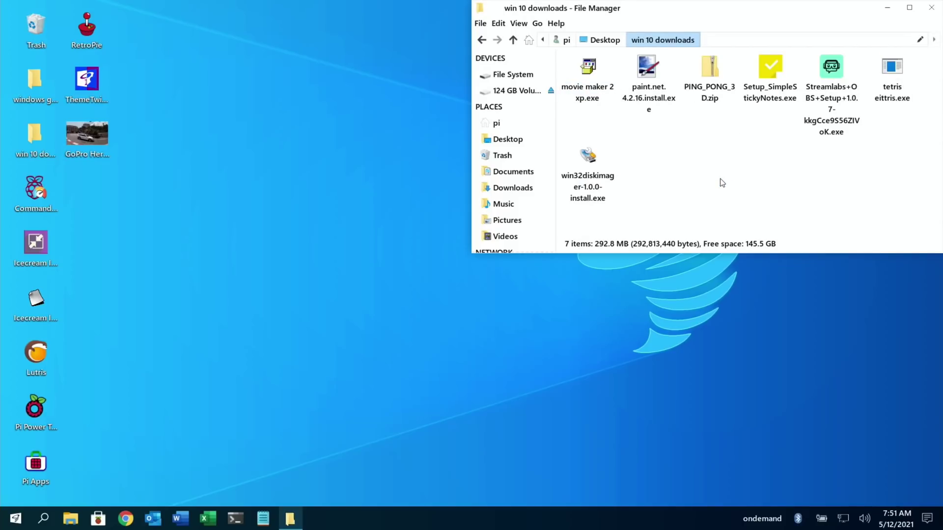